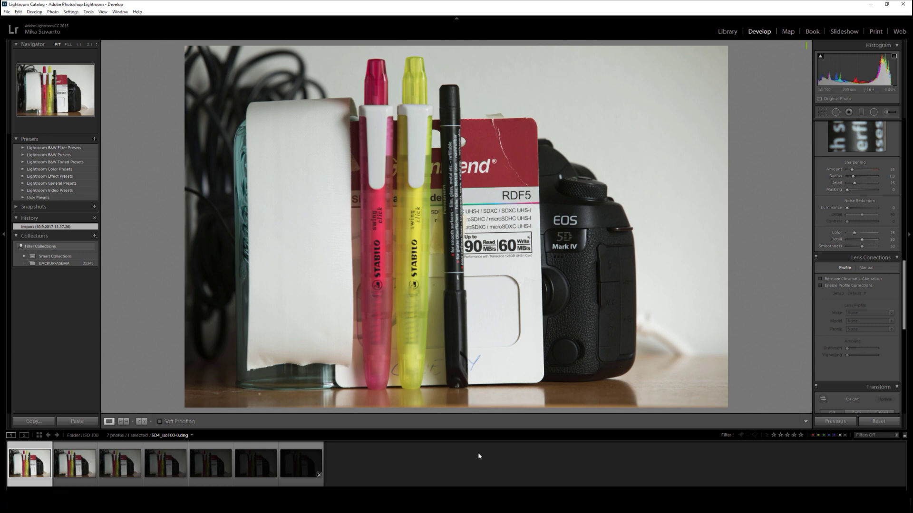
Select the darkest underexposed test shot and bring the Basic and Tone Curve panels into view.
{"action": "left_click", "coordinate": [290, 471]}
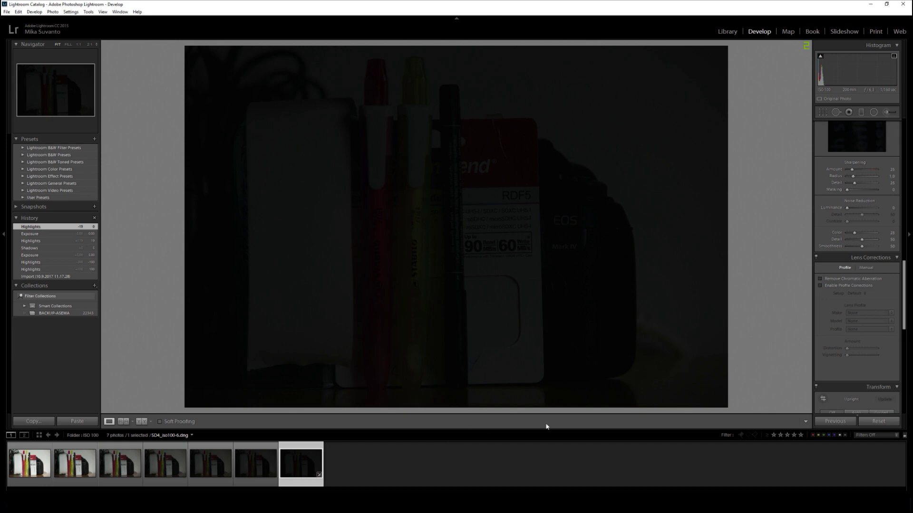
{"action": "scroll", "coordinate": [898, 286], "scroll_direction": "up", "scroll_amount": 10}
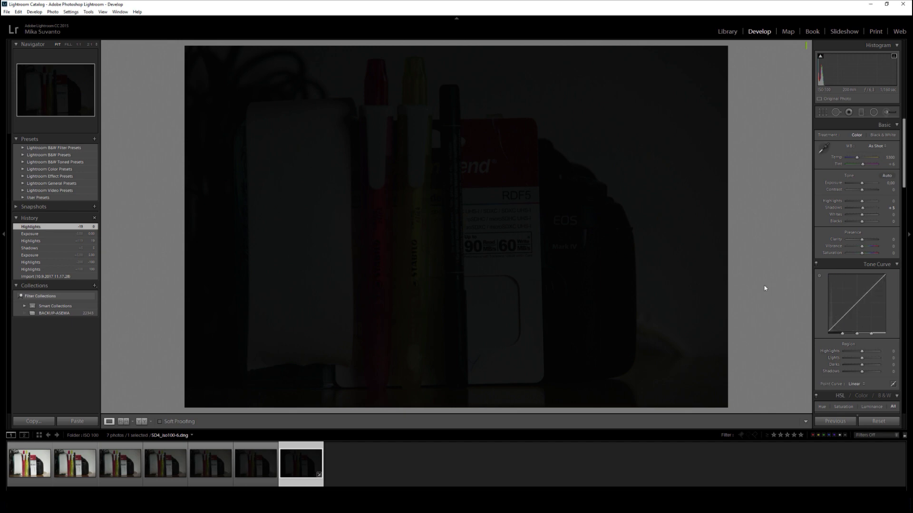
{"action": "mouse_move", "coordinate": [235, 509]}
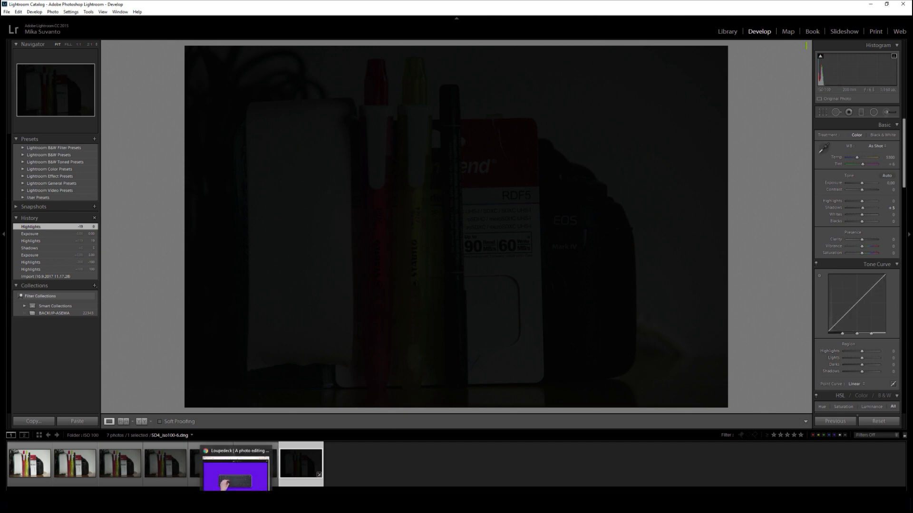
{"action": "left_click", "coordinate": [236, 473]}
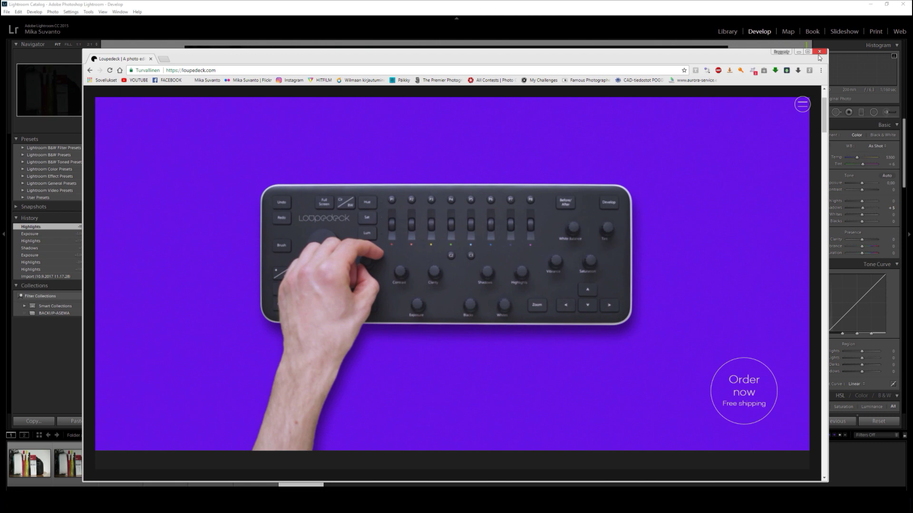
{"action": "left_click", "coordinate": [819, 53]}
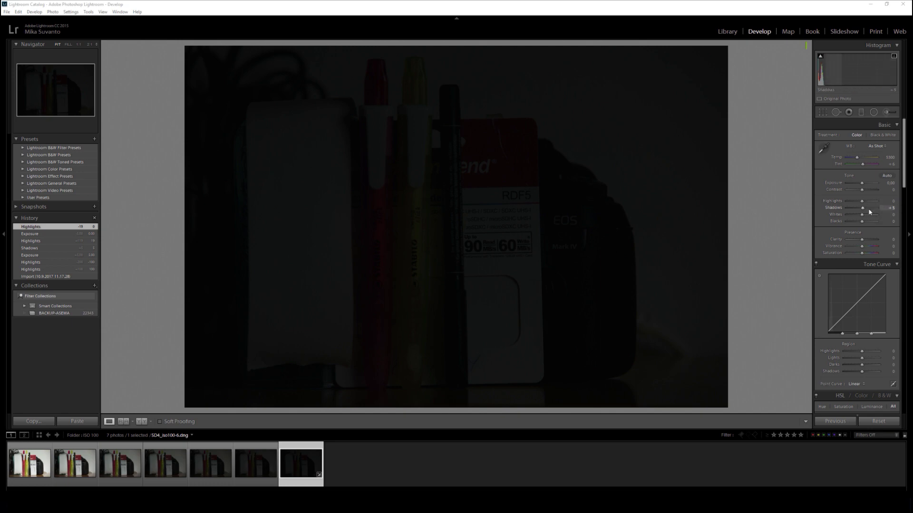
Reset the dark shot's earlier edits and raise Exposure to +5.00.
{"action": "left_click", "coordinate": [881, 425]}
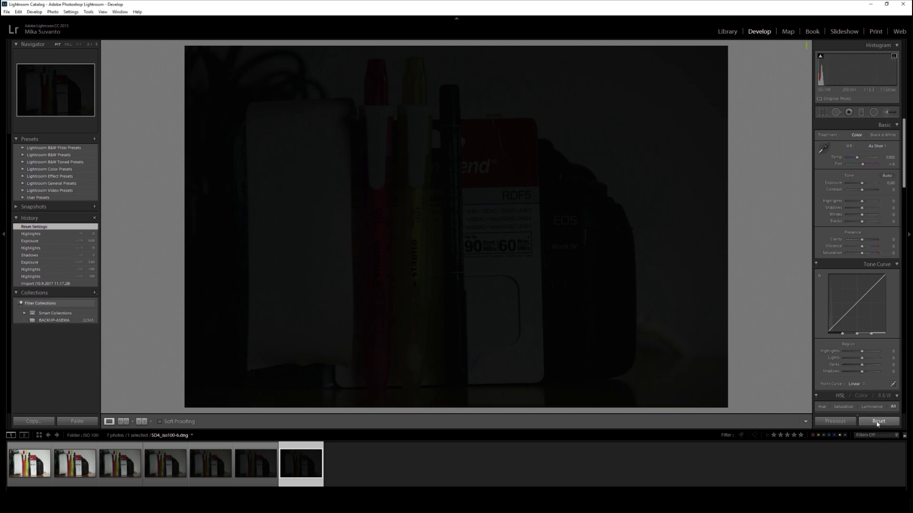
{"action": "left_click_drag", "start_coordinate": [861, 183], "coordinate": [878, 187]}
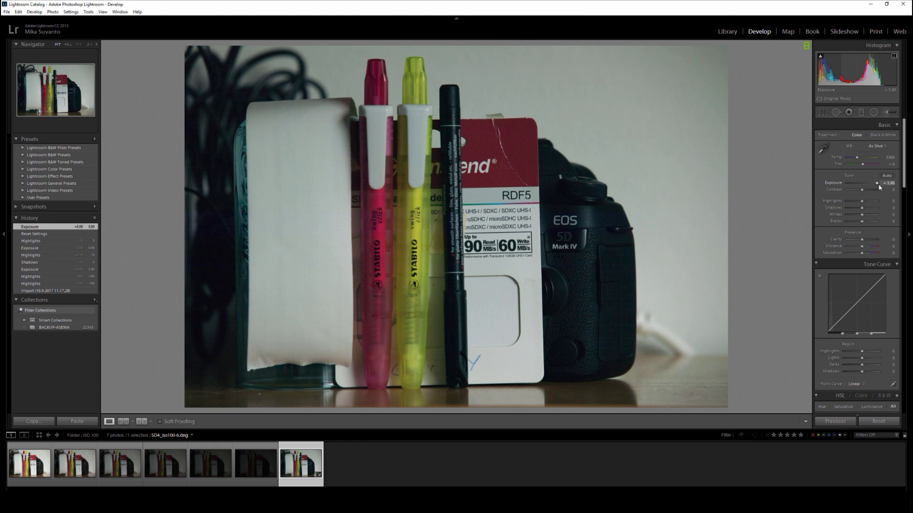
{"action": "double_click", "coordinate": [877, 183]}
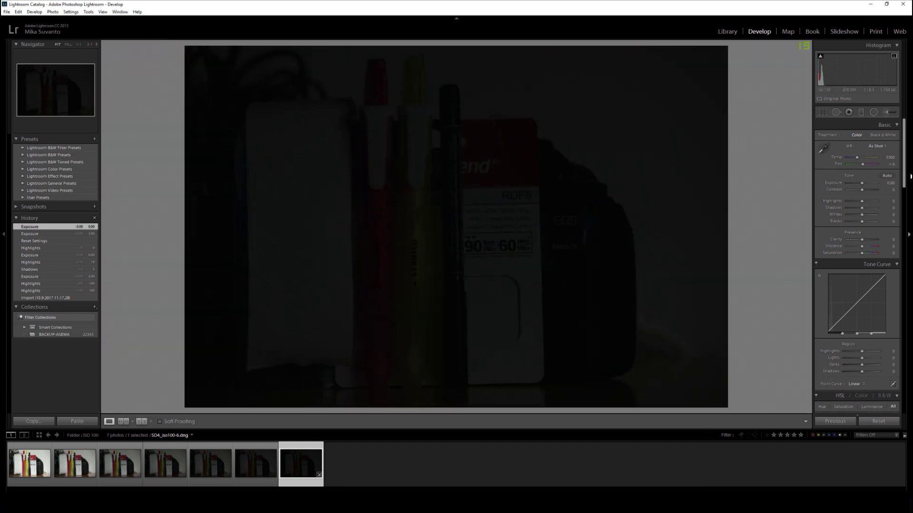
{"action": "left_click_drag", "start_coordinate": [862, 184], "coordinate": [882, 183]}
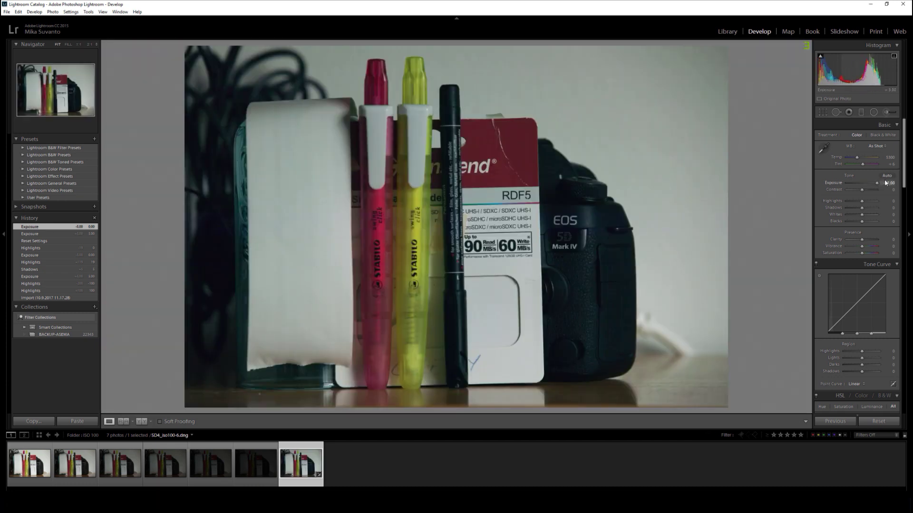
Inspect the pens, card text and yellow marker at 1:1, comparing Exposure 0.00 against +5.00.
{"action": "left_click", "coordinate": [442, 241]}
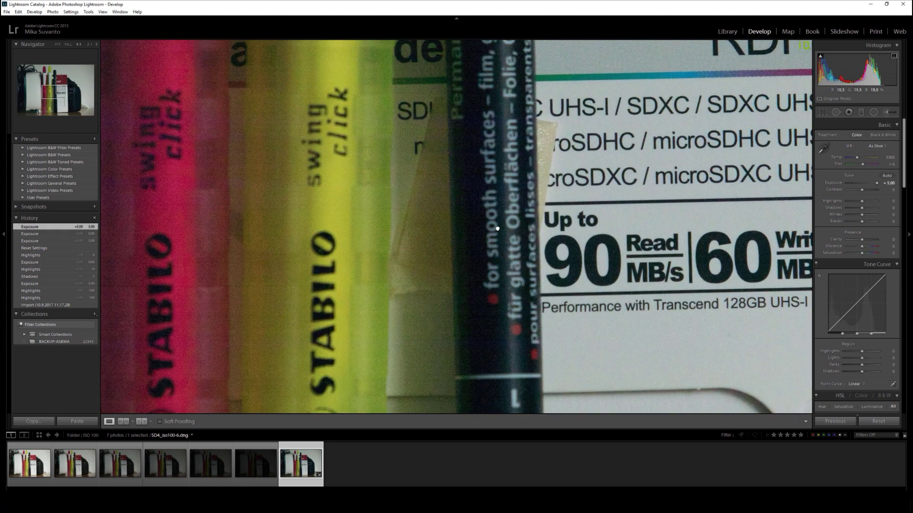
{"action": "left_click", "coordinate": [497, 229]}
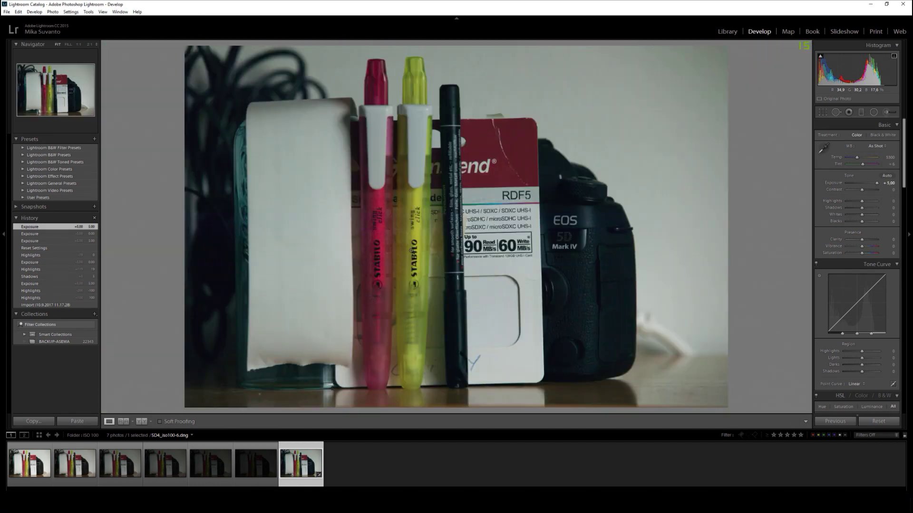
{"action": "left_click", "coordinate": [423, 255]}
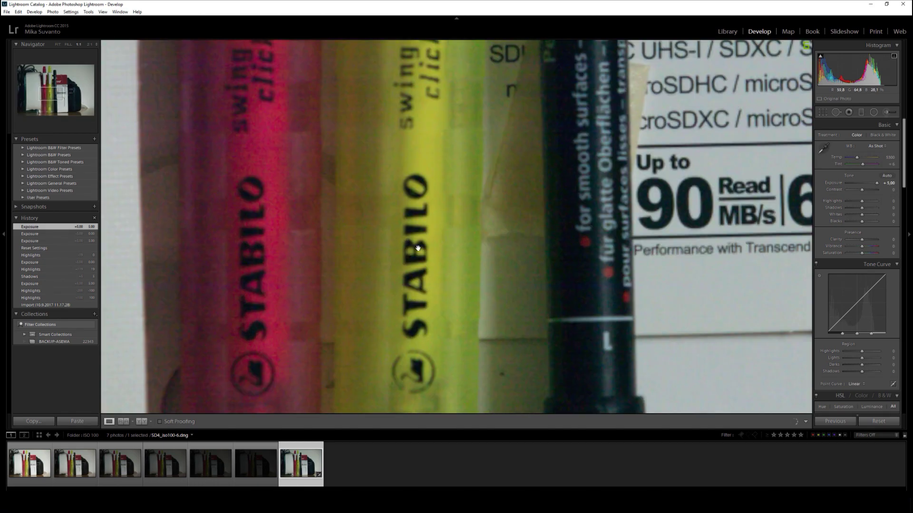
{"action": "double_click", "coordinate": [876, 183]}
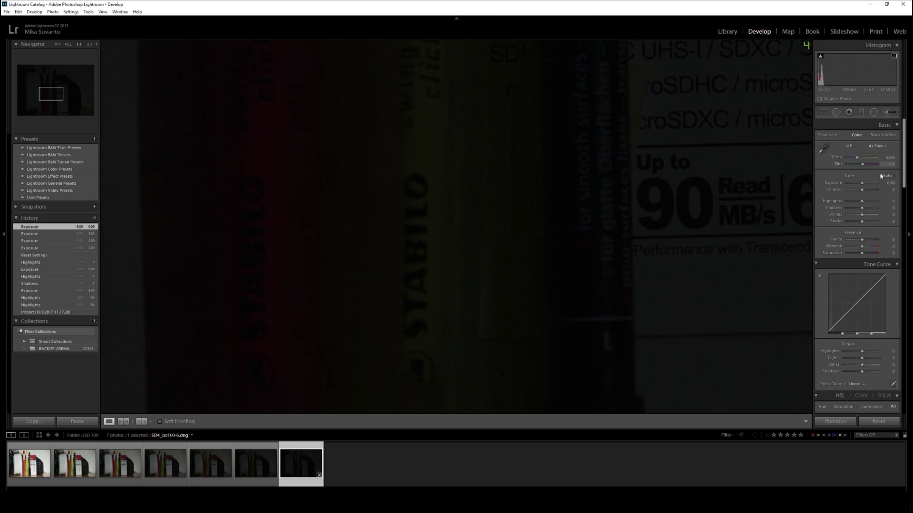
{"action": "left_click_drag", "start_coordinate": [865, 183], "coordinate": [875, 182]}
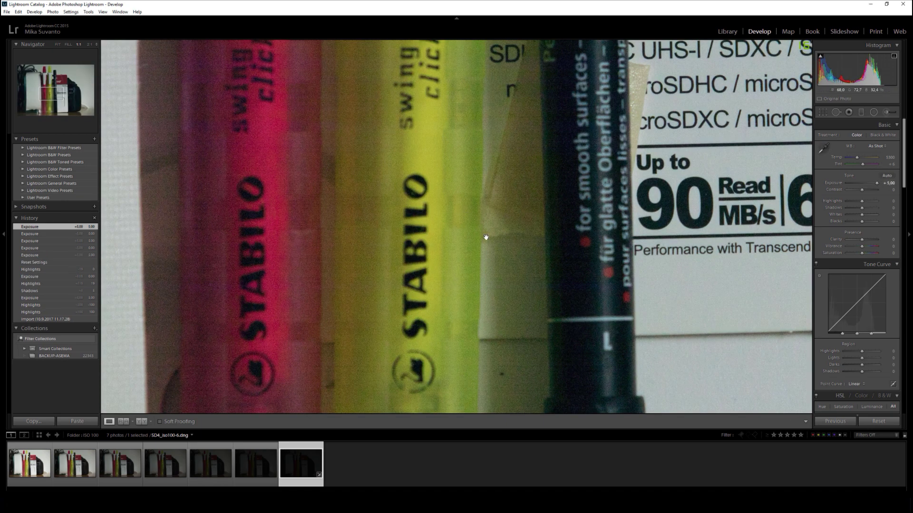
{"action": "left_click", "coordinate": [484, 238]}
{"action": "left_click", "coordinate": [494, 244]}
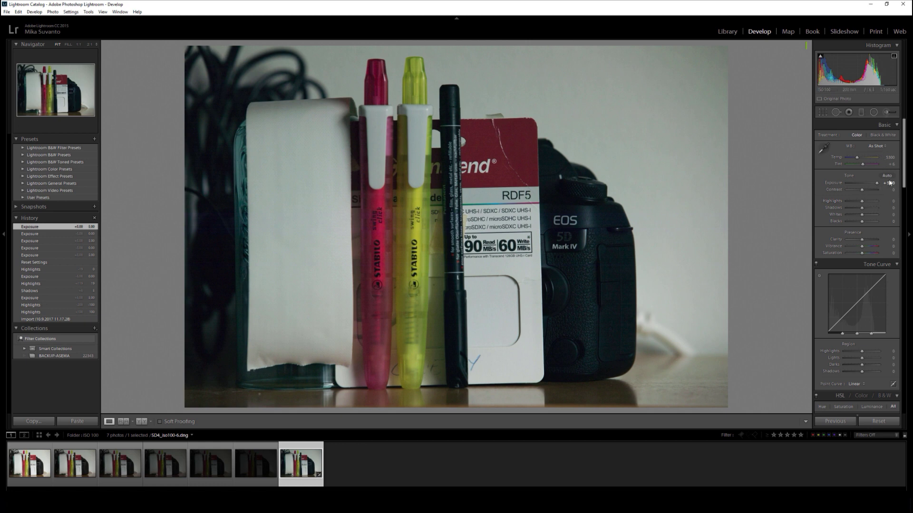
Lower Highlights to -48 and check the bottle edge and camera body at 1:1.
{"action": "left_click_drag", "start_coordinate": [861, 201], "coordinate": [874, 211]}
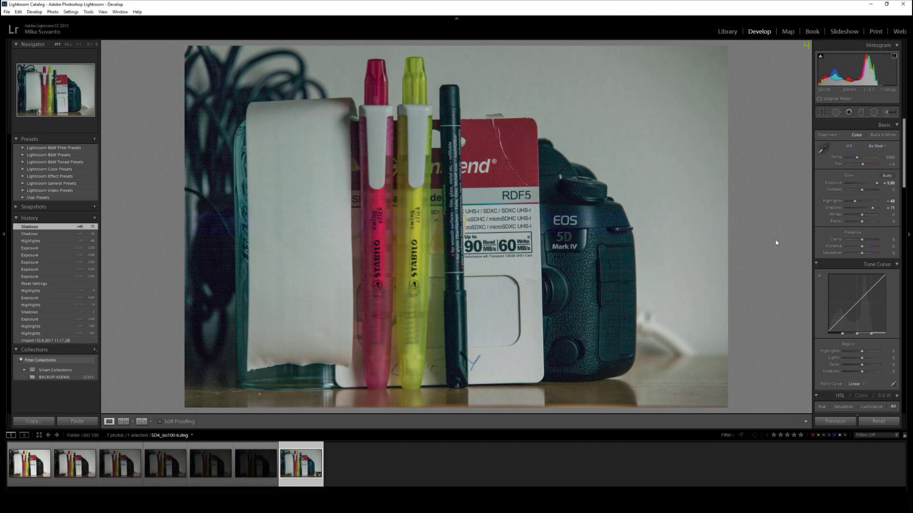
{"action": "left_click", "coordinate": [198, 224]}
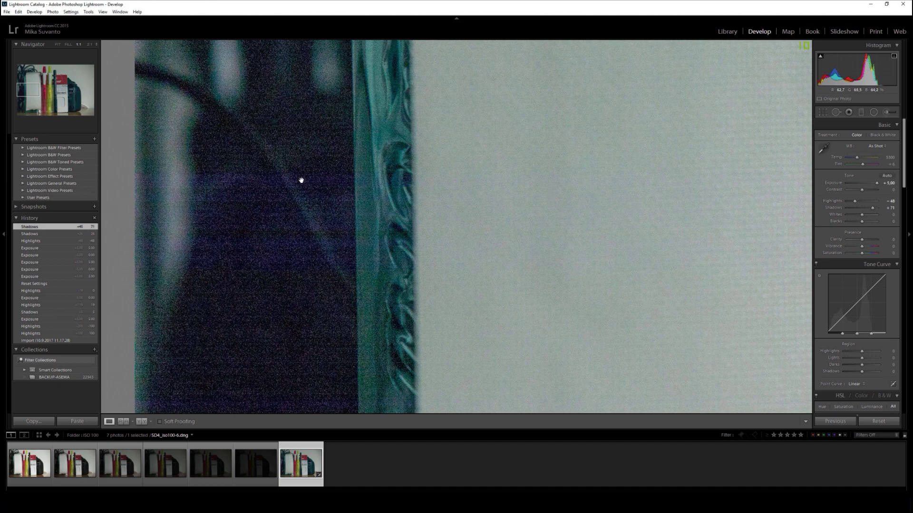
{"action": "left_click", "coordinate": [549, 215]}
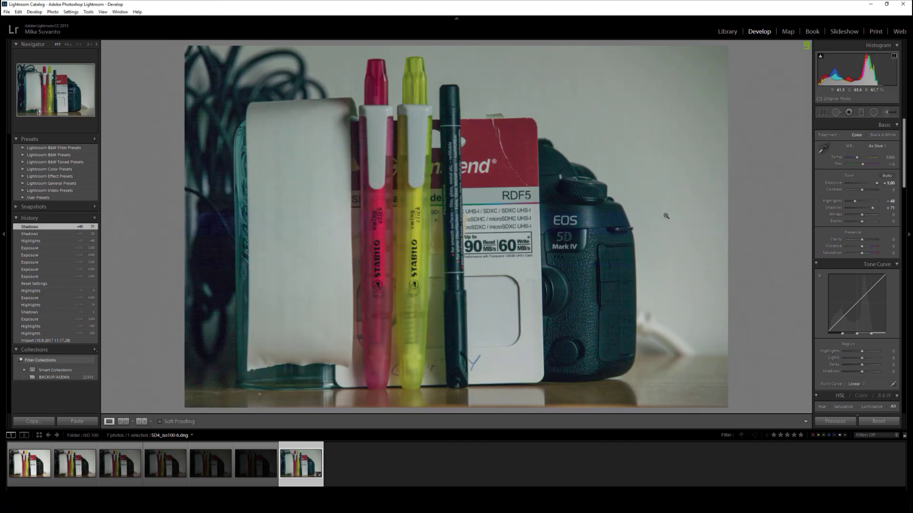
{"action": "left_click", "coordinate": [666, 214]}
{"action": "left_click", "coordinate": [421, 213]}
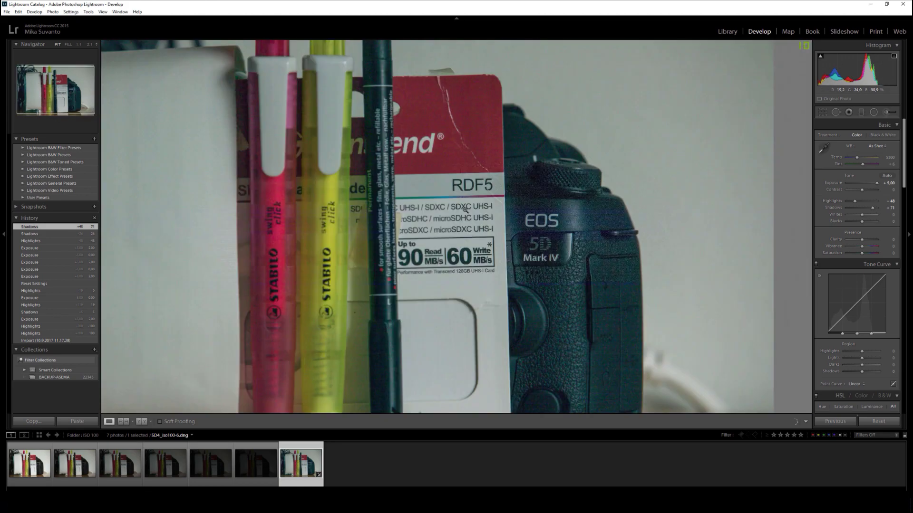
Return Shadows to 0 and raise Whites to +57.
{"action": "double_click", "coordinate": [873, 208]}
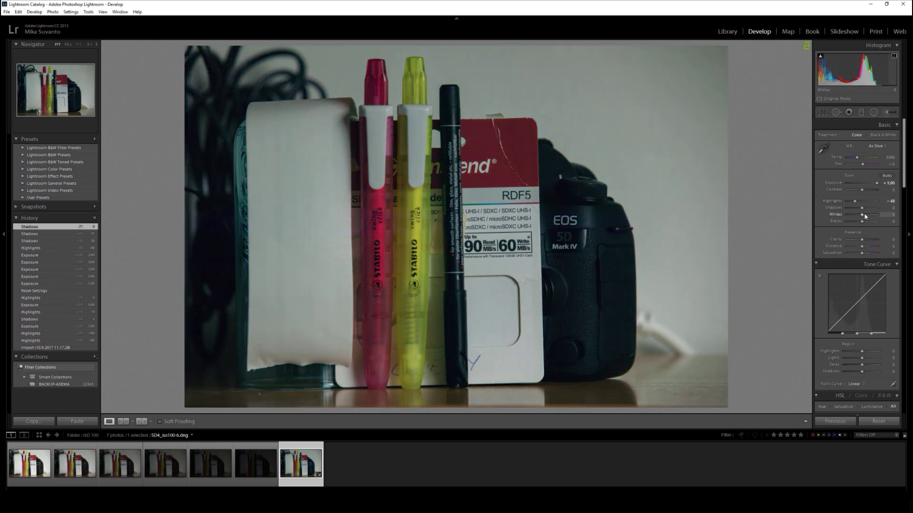
{"action": "left_click_drag", "start_coordinate": [864, 215], "coordinate": [873, 218]}
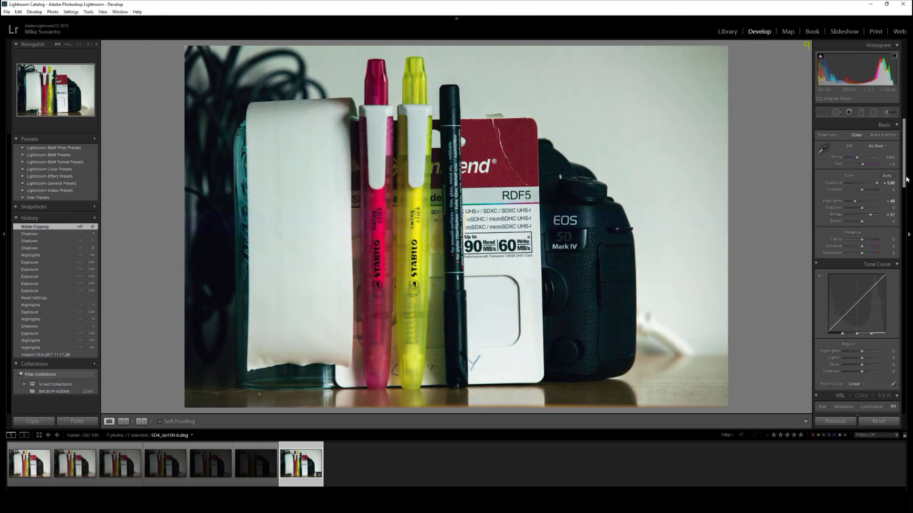
{"action": "left_click_drag", "start_coordinate": [903, 185], "coordinate": [910, 325]}
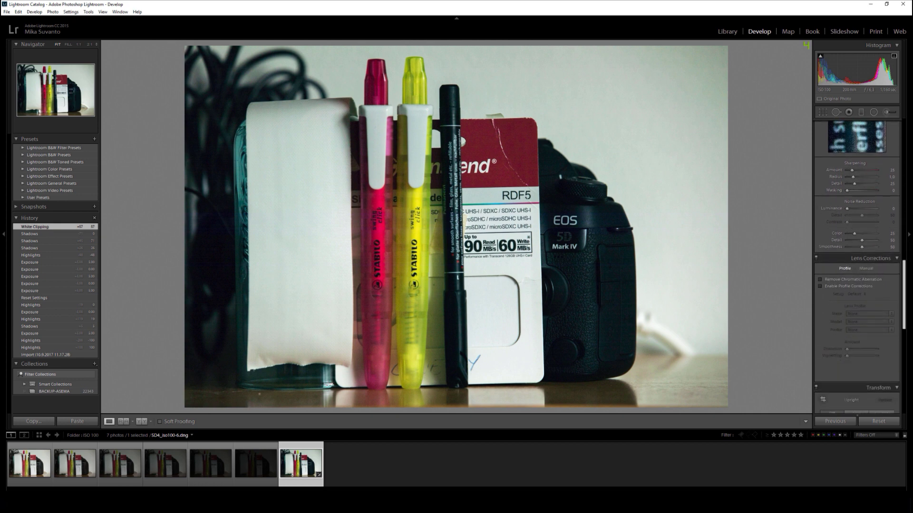
Turn on Enable Profile Corrections and Remove Chromatic Aberration, then return to the Basic panel.
{"action": "left_click", "coordinate": [820, 286]}
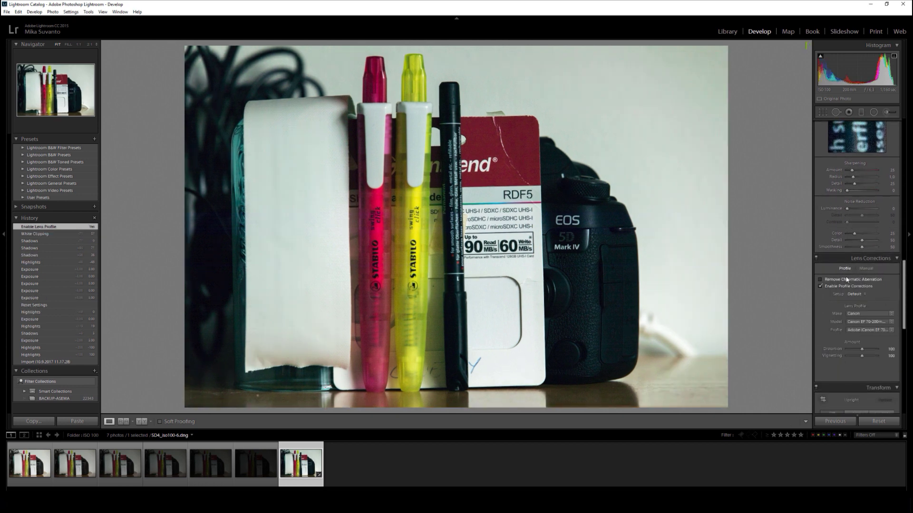
{"action": "left_click", "coordinate": [848, 281]}
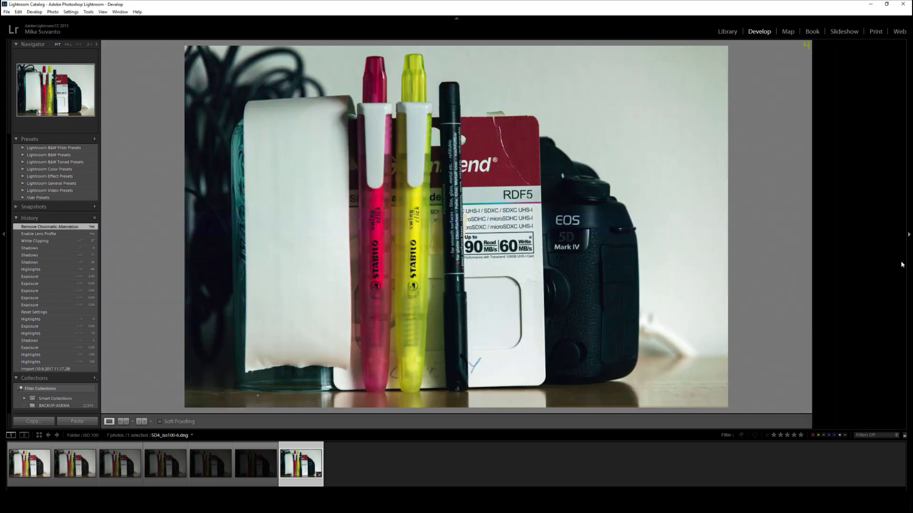
{"action": "left_click_drag", "start_coordinate": [904, 270], "coordinate": [902, 131]}
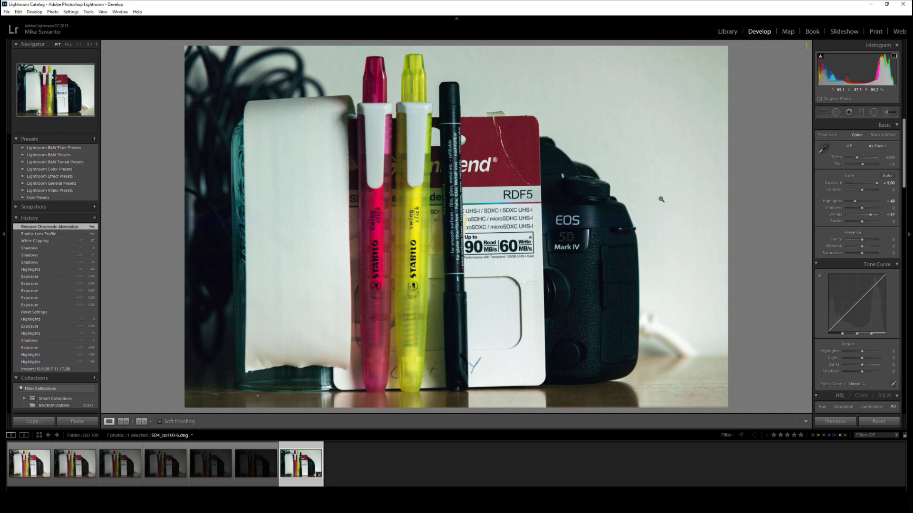
{"action": "left_click", "coordinate": [613, 197]}
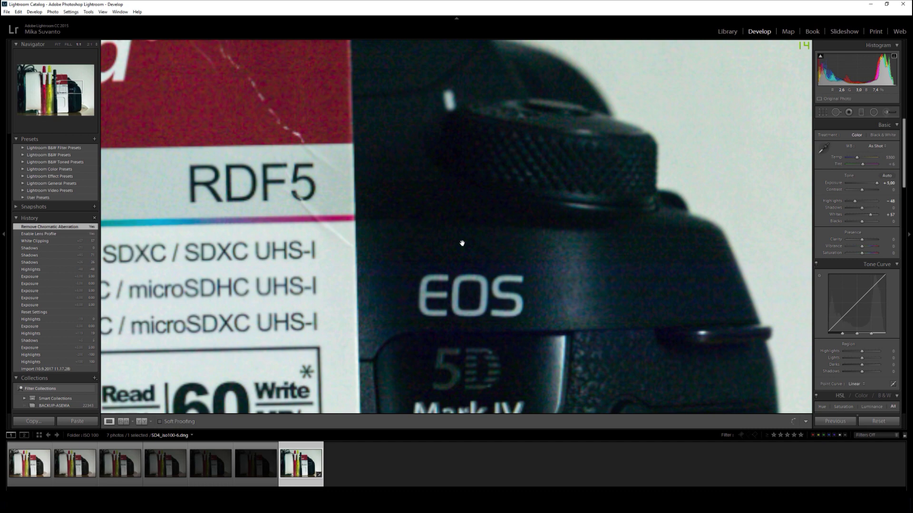
{"action": "left_click_drag", "start_coordinate": [445, 293], "coordinate": [589, 163]}
{"action": "left_click_drag", "start_coordinate": [652, 224], "coordinate": [591, 134]}
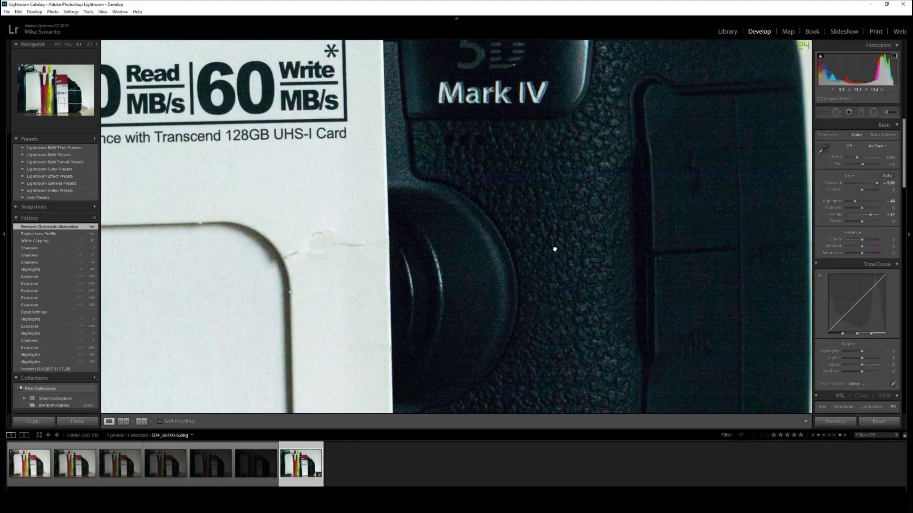
{"action": "left_click_drag", "start_coordinate": [554, 248], "coordinate": [608, 200]}
{"action": "left_click_drag", "start_coordinate": [453, 230], "coordinate": [611, 218]}
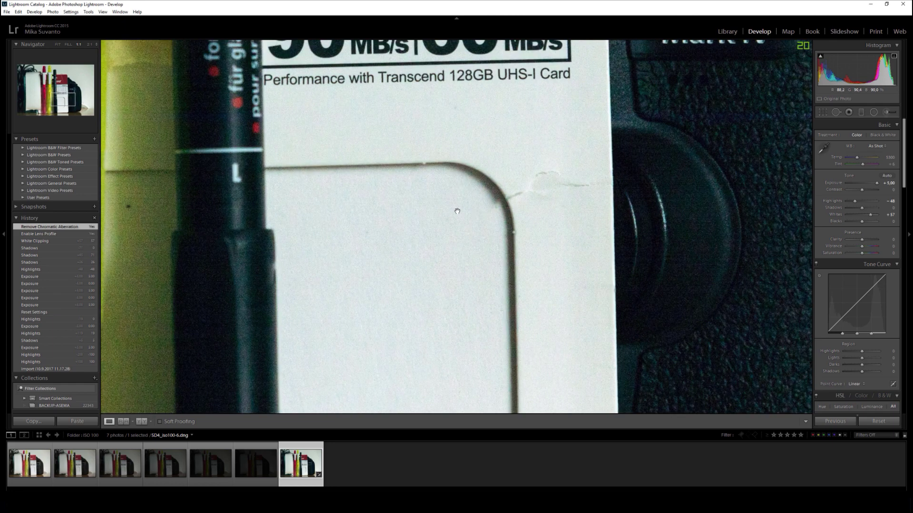
{"action": "left_click_drag", "start_coordinate": [515, 226], "coordinate": [579, 260]}
{"action": "left_click_drag", "start_coordinate": [399, 67], "coordinate": [487, 183]}
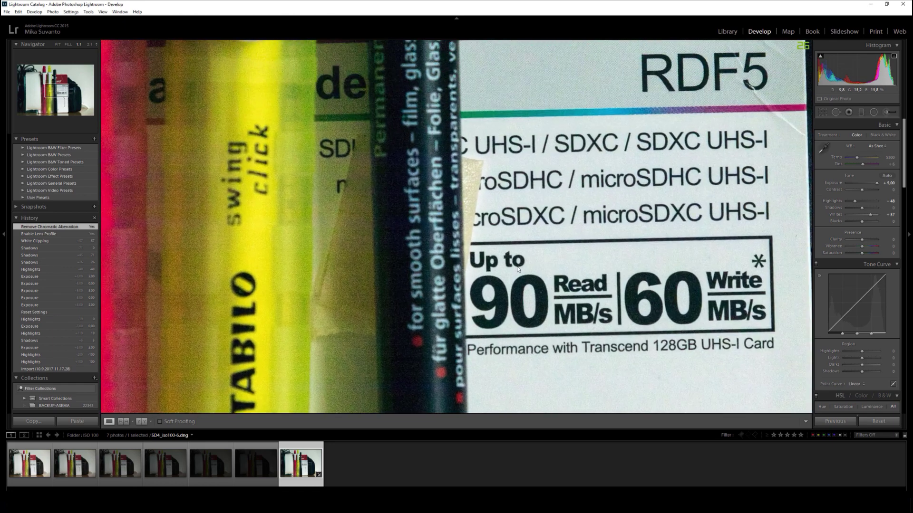
{"action": "left_click_drag", "start_coordinate": [518, 269], "coordinate": [406, 364]}
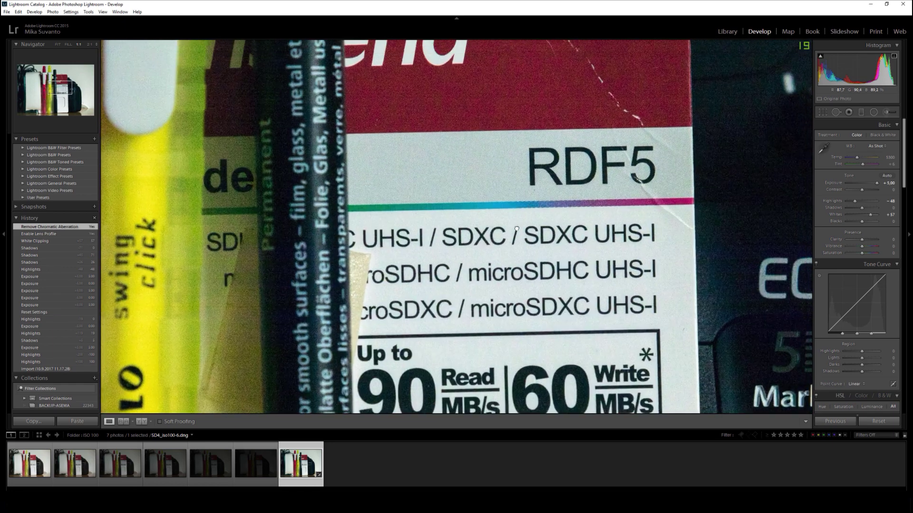
{"action": "left_click_drag", "start_coordinate": [516, 228], "coordinate": [482, 280]}
{"action": "left_click_drag", "start_coordinate": [448, 207], "coordinate": [521, 255]}
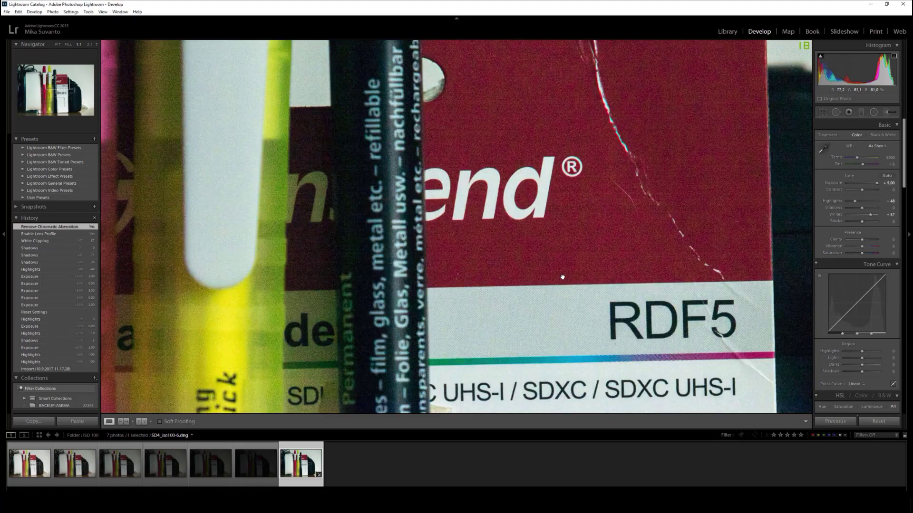
{"action": "left_click", "coordinate": [521, 256]}
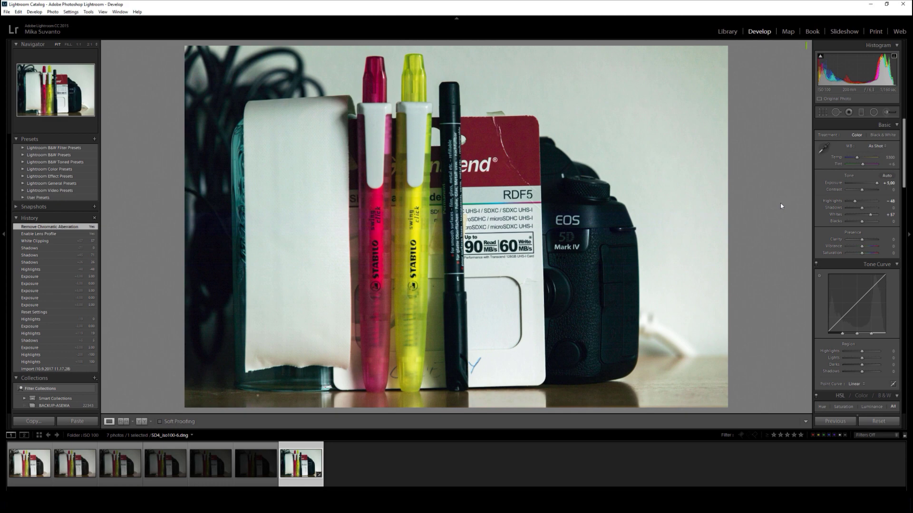
{"action": "scroll", "coordinate": [827, 249], "scroll_direction": "down", "scroll_amount": 5}
{"action": "scroll", "coordinate": [827, 252], "scroll_direction": "down", "scroll_amount": 5}
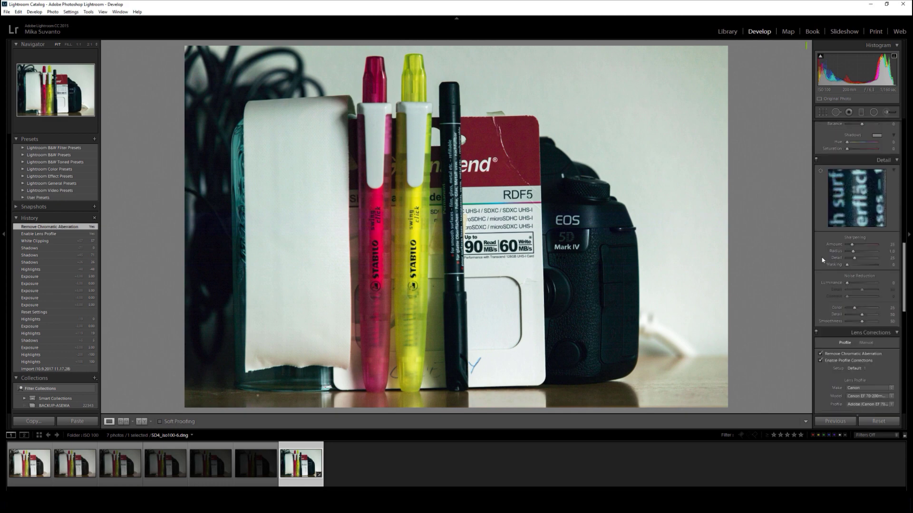
{"action": "left_click", "coordinate": [353, 205]}
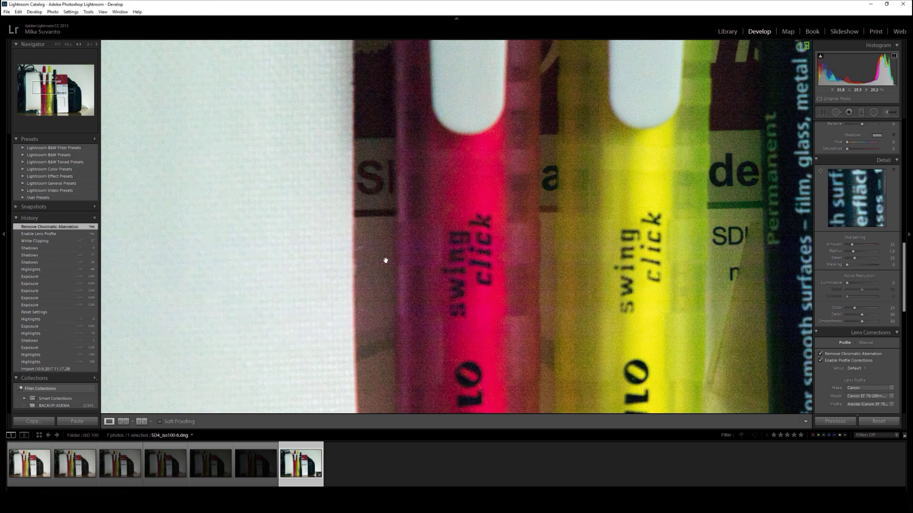
{"action": "left_click", "coordinate": [418, 251]}
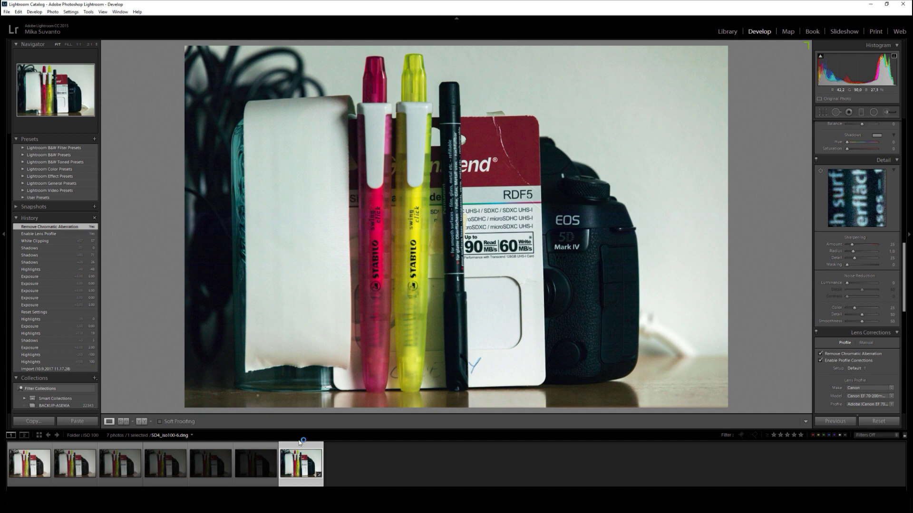
Open SD4_iso100-5.dng, set Exposure to +5.00, leave Shadows at 0 and raise Whites.
{"action": "left_click", "coordinate": [258, 476]}
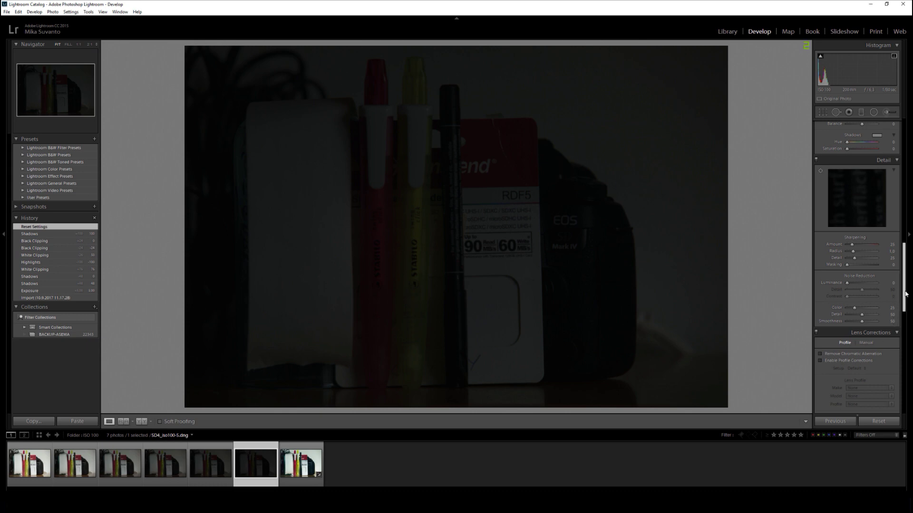
{"action": "scroll", "coordinate": [879, 285], "scroll_direction": "up", "scroll_amount": 10}
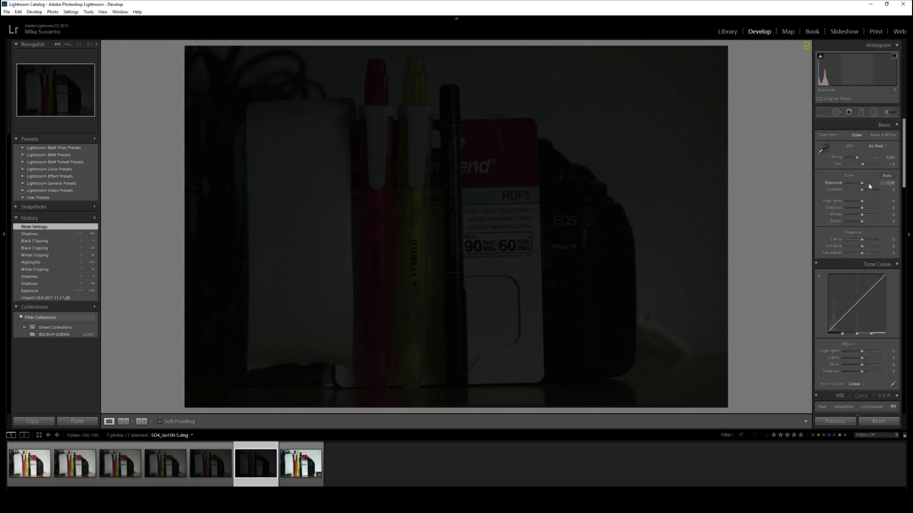
{"action": "left_click_drag", "start_coordinate": [864, 184], "coordinate": [910, 172]}
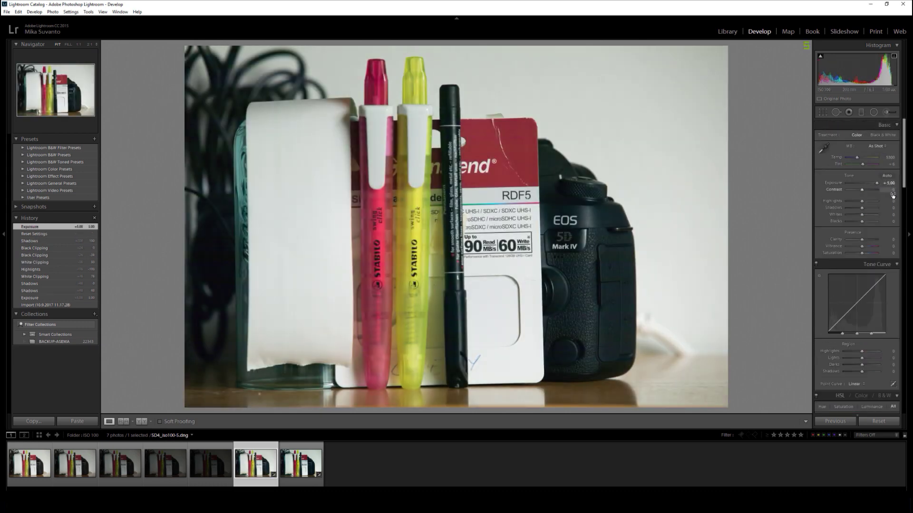
{"action": "left_click_drag", "start_coordinate": [867, 207], "coordinate": [875, 211]}
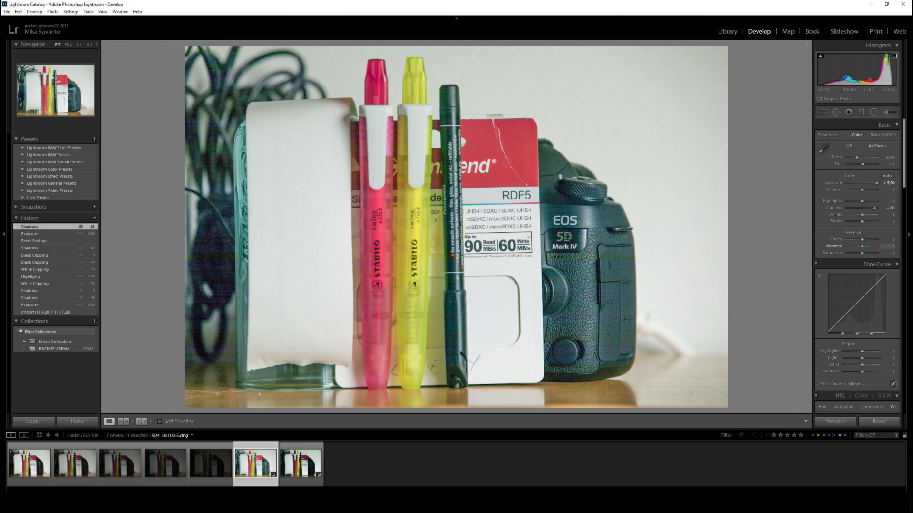
{"action": "double_click", "coordinate": [873, 210]}
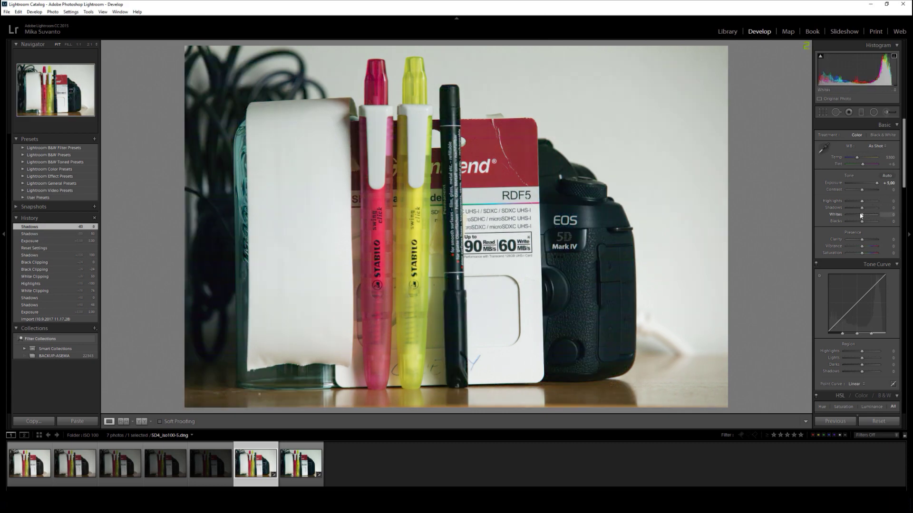
{"action": "mouse_move", "coordinate": [861, 215]}
{"action": "left_mouse_down"}
{"action": "mouse_move", "coordinate": [868, 215]}
{"action": "mouse_move", "coordinate": [858, 203]}
{"action": "left_mouse_up"}
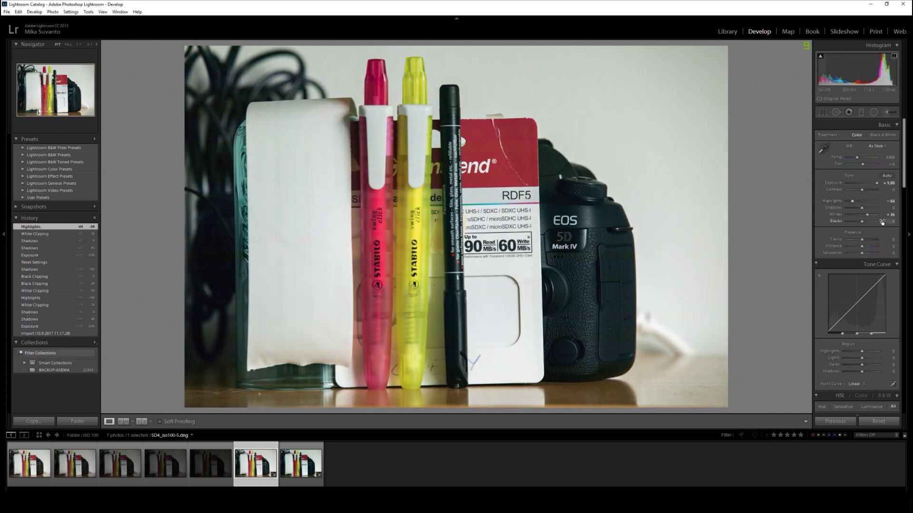
Turn on lens profile corrections in Lens Corrections.
{"action": "scroll", "coordinate": [881, 219], "scroll_direction": "down", "scroll_amount": 10}
{"action": "scroll", "coordinate": [885, 223], "scroll_direction": "down", "scroll_amount": 2}
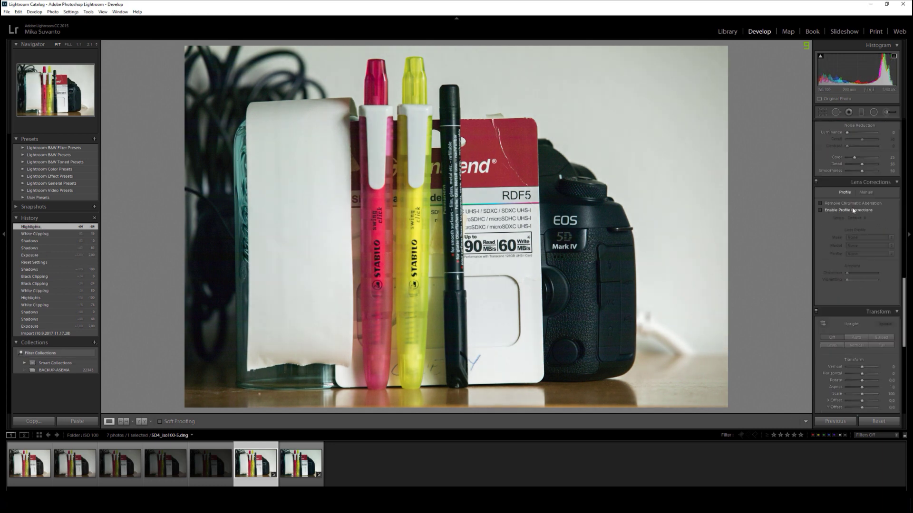
{"action": "left_click", "coordinate": [850, 210]}
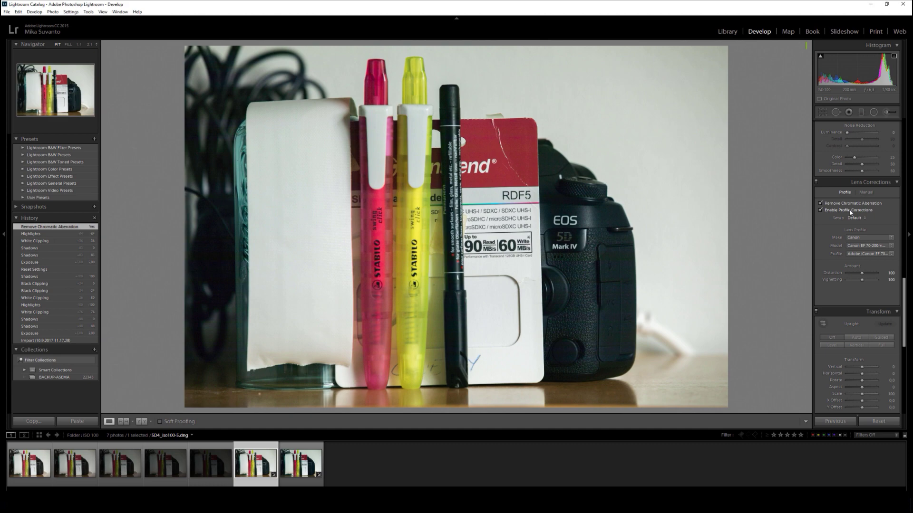
{"action": "scroll", "coordinate": [870, 207], "scroll_direction": "up", "scroll_amount": 5}
{"action": "scroll", "coordinate": [870, 207], "scroll_direction": "up", "scroll_amount": 5}
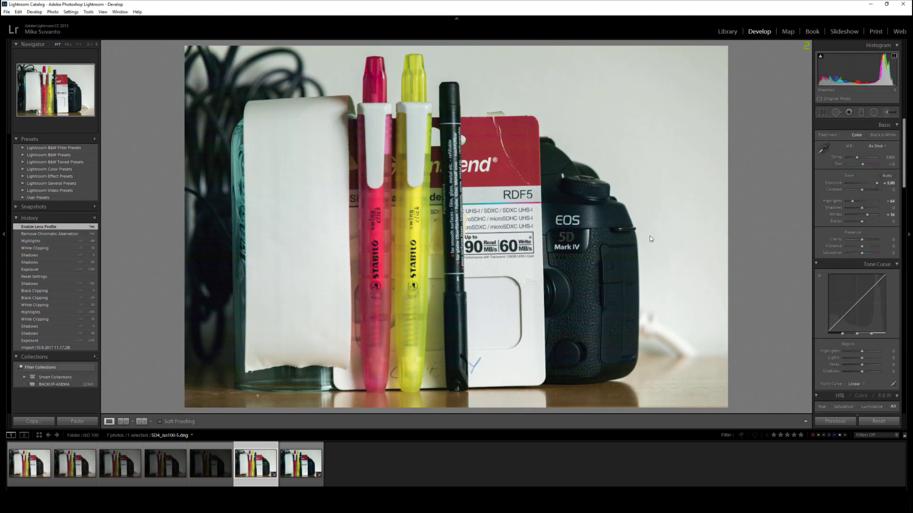
Inspect the 5D badge, Stabilo pens, card text and camera body at full size, then fit.
{"action": "left_click", "coordinate": [572, 239]}
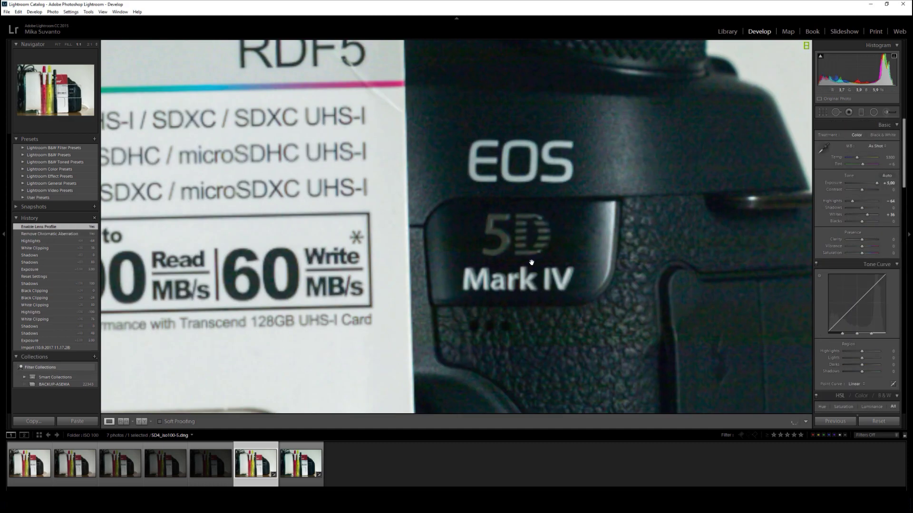
{"action": "left_click_drag", "start_coordinate": [516, 239], "coordinate": [616, 227]}
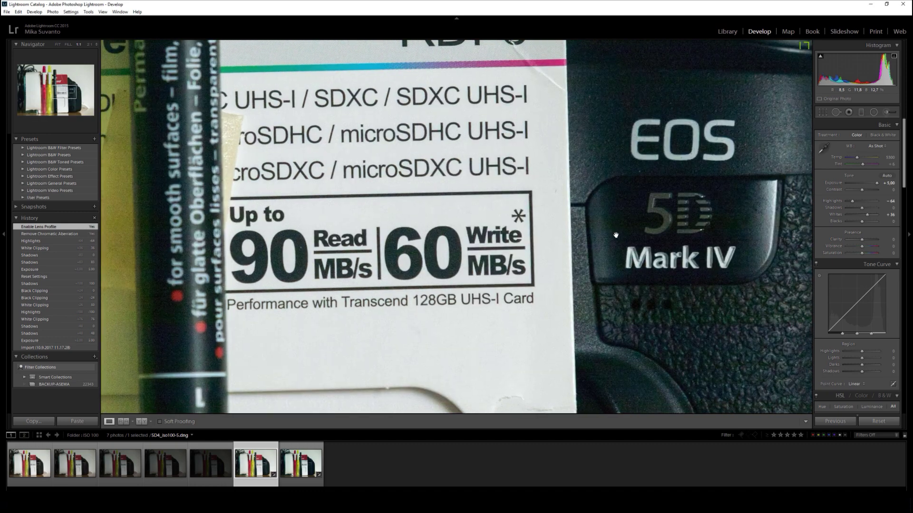
{"action": "left_click_drag", "start_coordinate": [409, 266], "coordinate": [323, 45]}
{"action": "left_click_drag", "start_coordinate": [665, 239], "coordinate": [574, 322]}
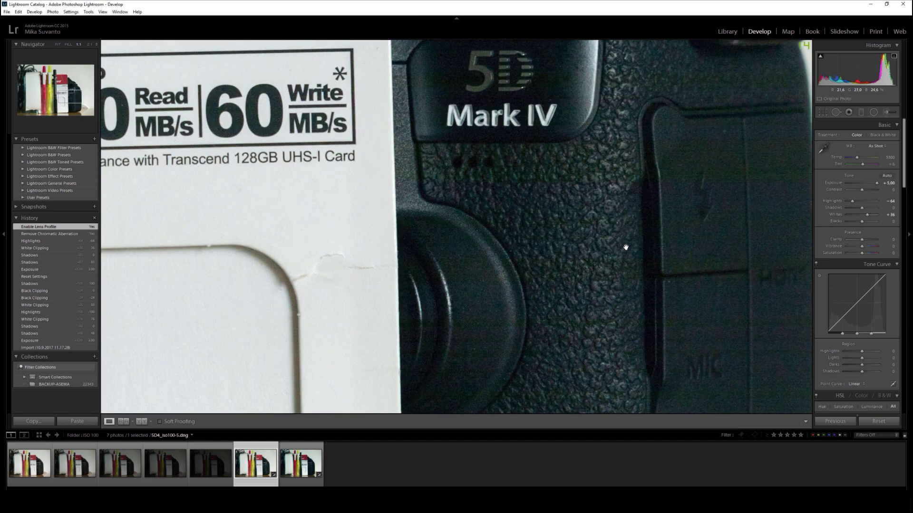
{"action": "left_click", "coordinate": [623, 246]}
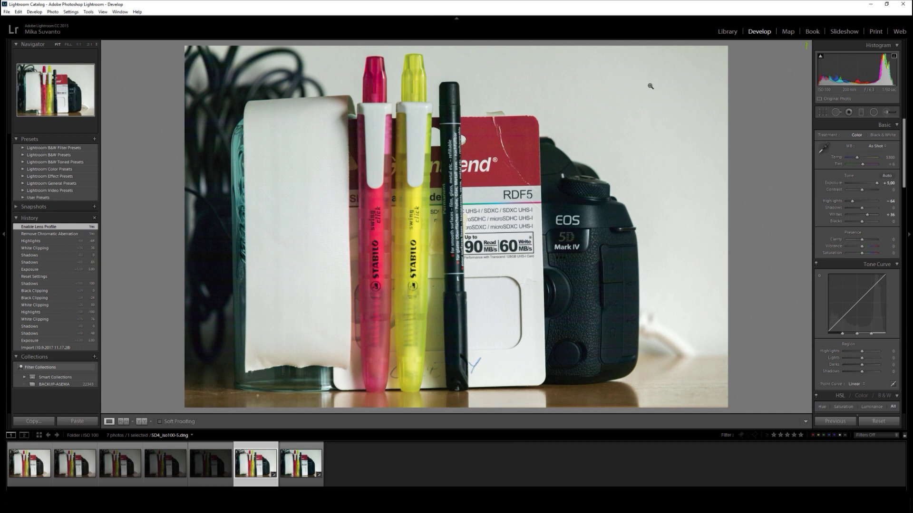
Switch to the ISO 1600 folder and select its darkest shot, SD4_iso1600-5.dng, in Develop.
{"action": "left_click", "coordinate": [725, 34]}
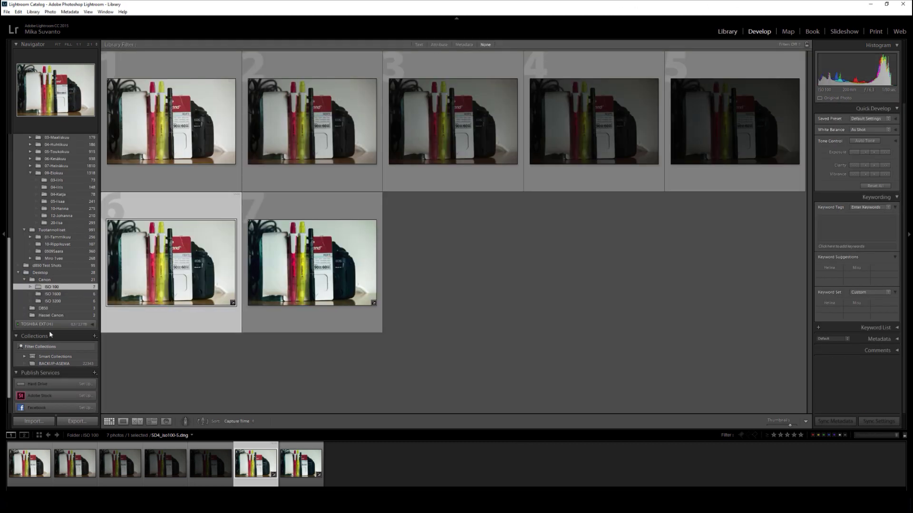
{"action": "left_click", "coordinate": [60, 294]}
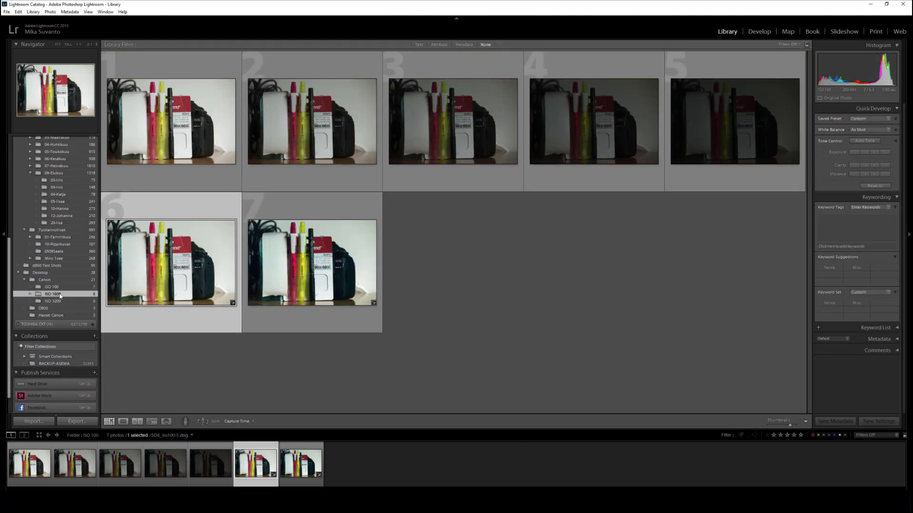
{"action": "left_click", "coordinate": [756, 32]}
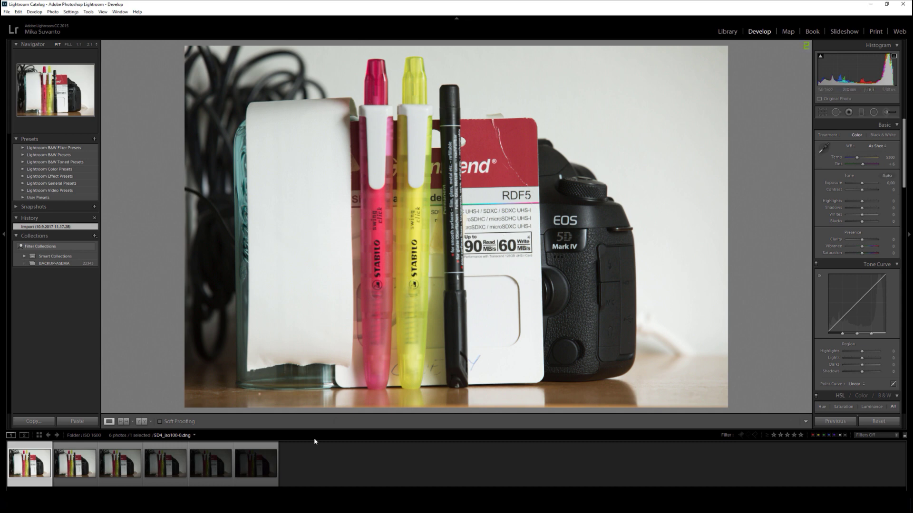
{"action": "left_click", "coordinate": [255, 466]}
Raise Exposure to +4.41 and check the Mark IV badge at full size.
{"action": "left_click", "coordinate": [255, 466]}
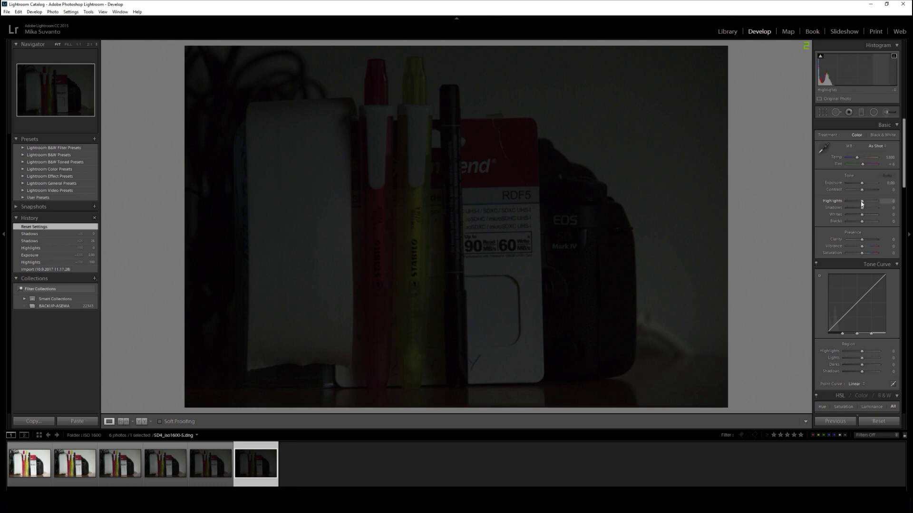
{"action": "left_click_drag", "start_coordinate": [863, 184], "coordinate": [885, 183]}
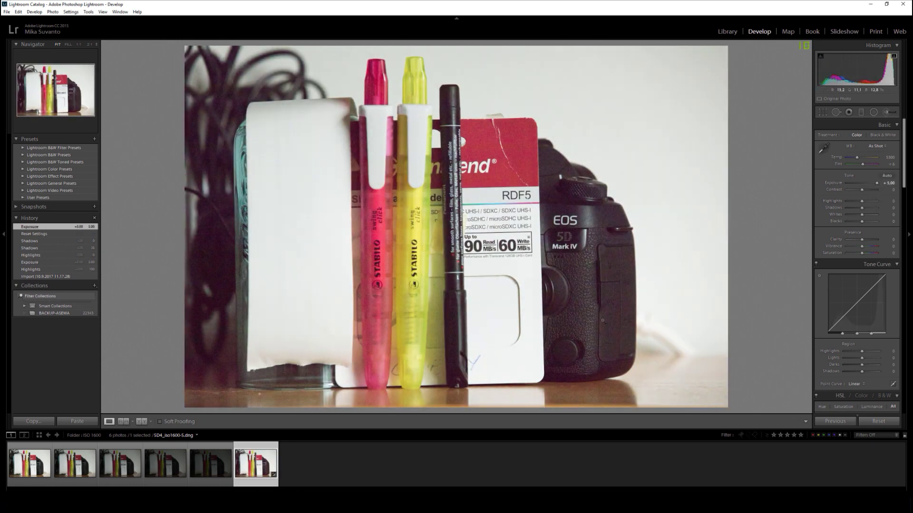
{"action": "left_click_drag", "start_coordinate": [880, 183], "coordinate": [875, 184]}
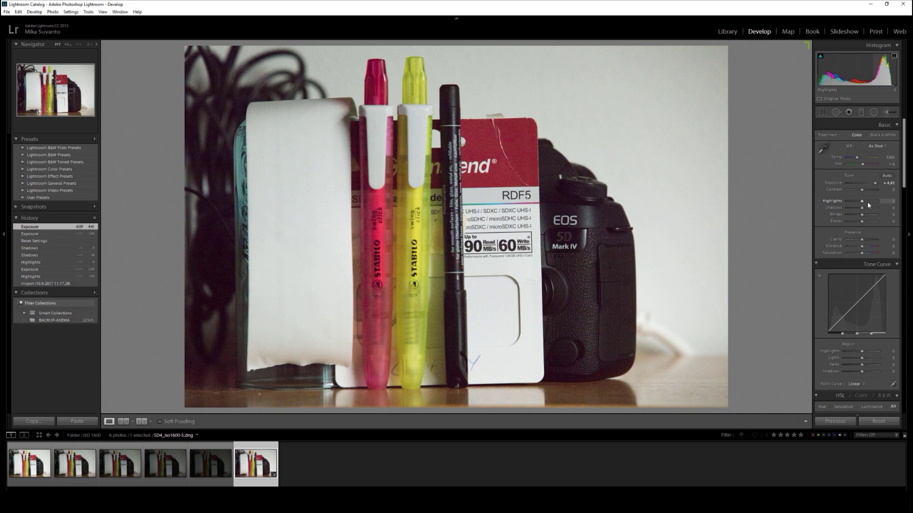
{"action": "left_click", "coordinate": [587, 249]}
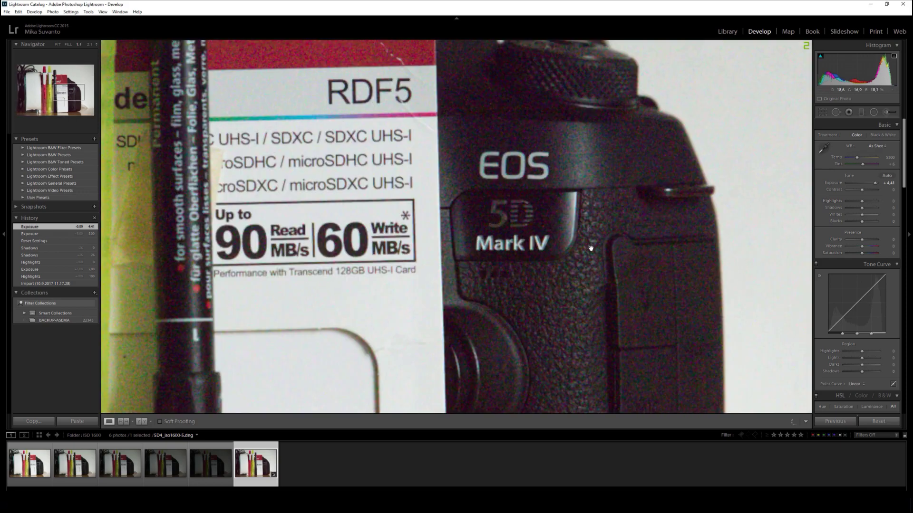
{"action": "key", "text": "z"}
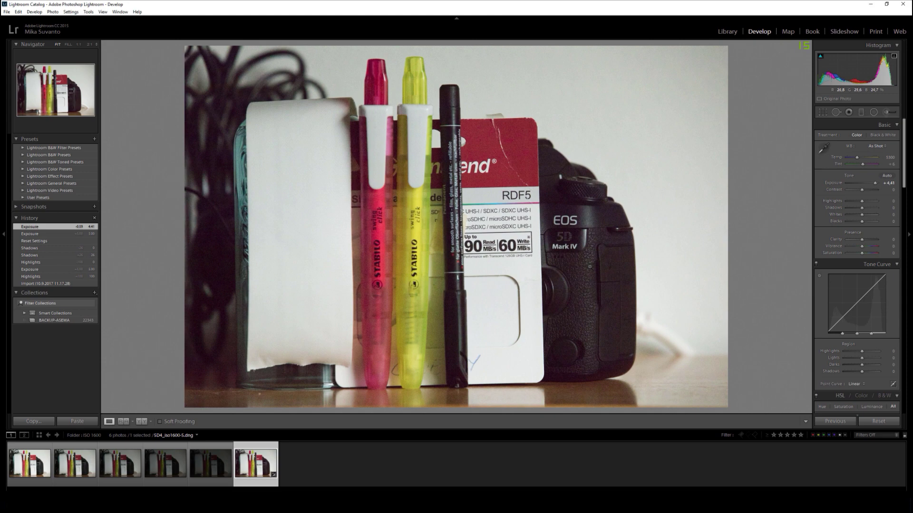
Enable profile and chromatic aberration corrections, drop Highlights to -100, and convert to Black & White.
{"action": "scroll", "coordinate": [829, 272], "scroll_direction": "down", "scroll_amount": 10}
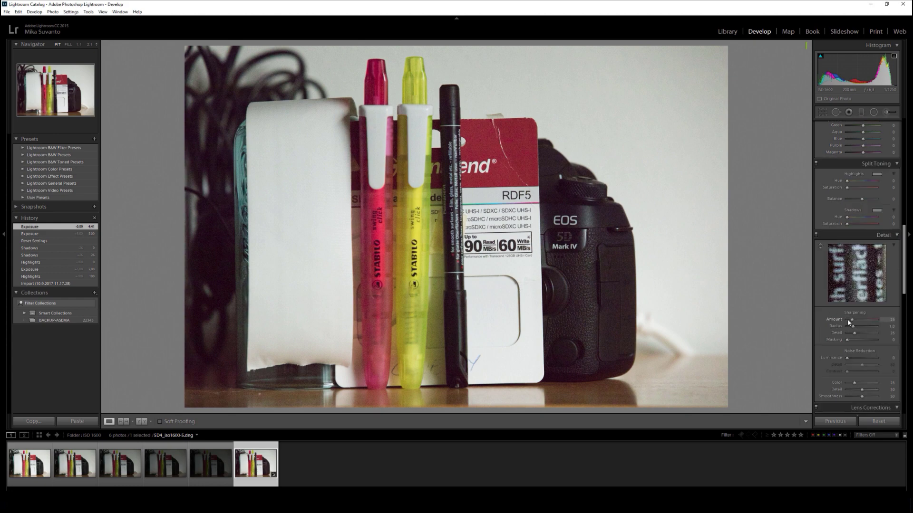
{"action": "scroll", "coordinate": [830, 323], "scroll_direction": "down", "scroll_amount": 8}
{"action": "left_click", "coordinate": [828, 210]}
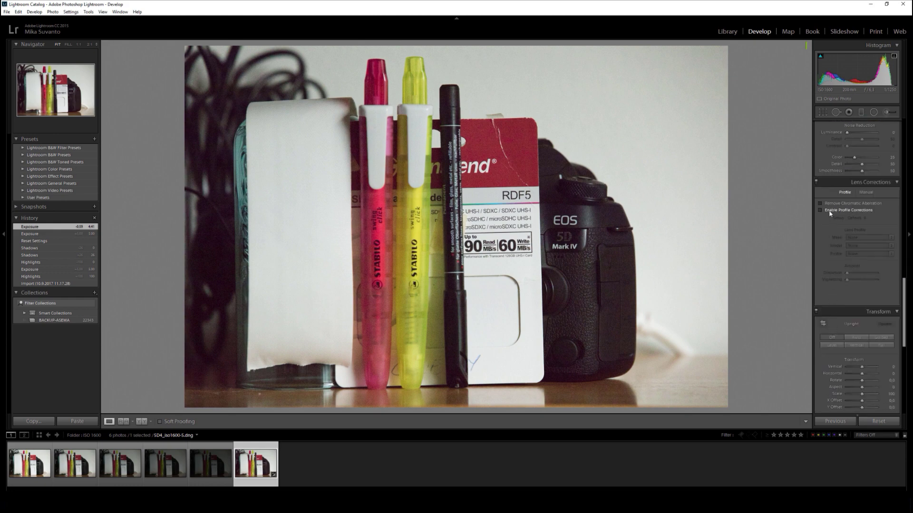
{"action": "left_click", "coordinate": [827, 203]}
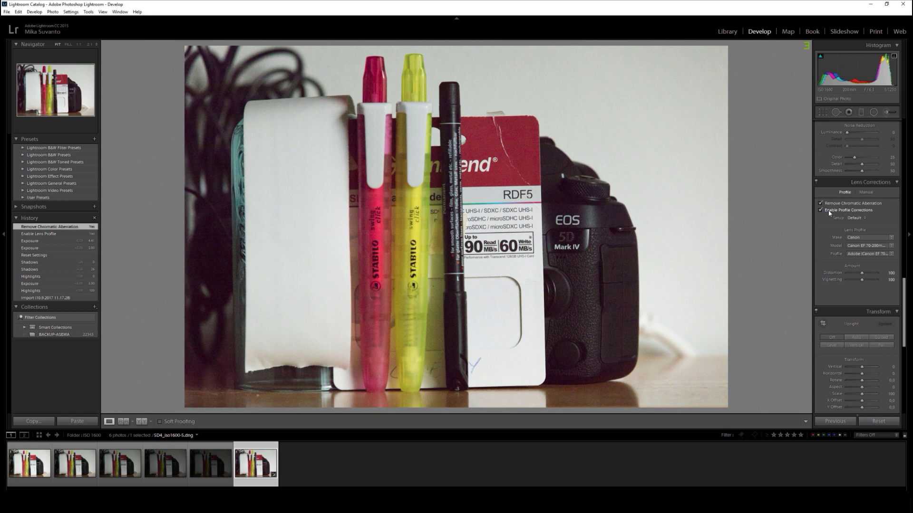
{"action": "scroll", "coordinate": [828, 218], "scroll_direction": "up", "scroll_amount": 10}
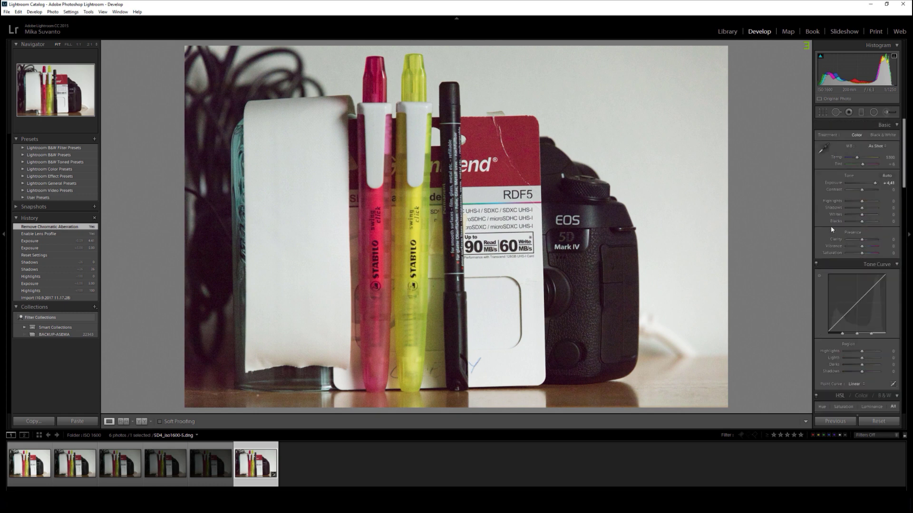
{"action": "mouse_move", "coordinate": [861, 202]}
{"action": "left_mouse_down"}
{"action": "mouse_move", "coordinate": [870, 217]}
{"action": "mouse_move", "coordinate": [846, 202]}
{"action": "left_mouse_up"}
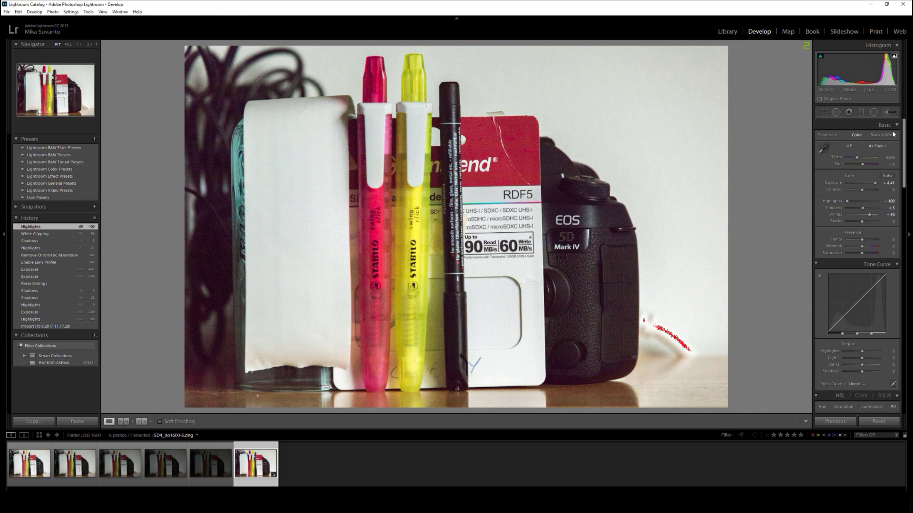
{"action": "left_click", "coordinate": [870, 137]}
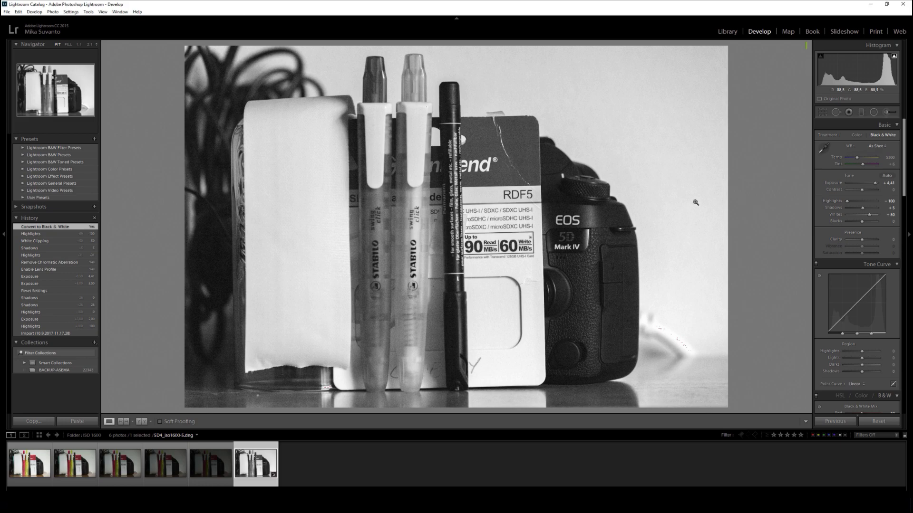
Inspect the RDF5 label, card text and markers at 1:1, then switch the shot back to Color.
{"action": "left_click", "coordinate": [539, 211]}
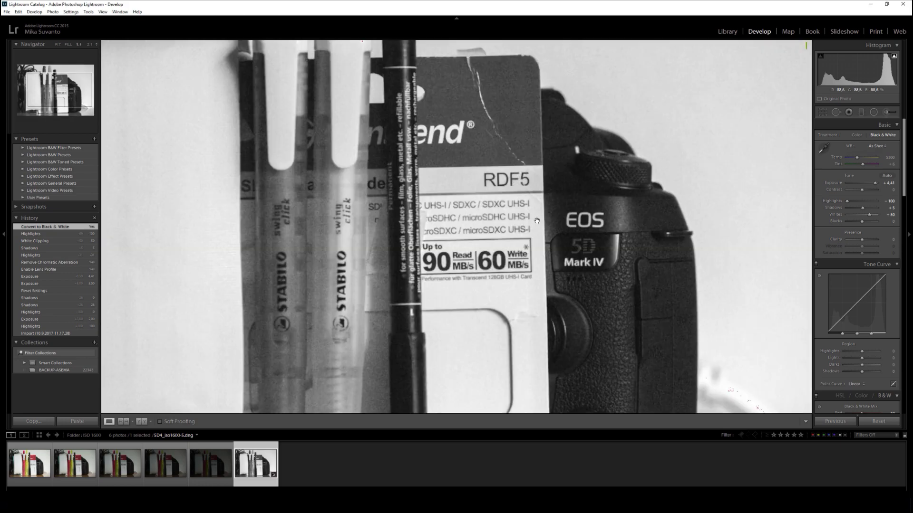
{"action": "left_click_drag", "start_coordinate": [463, 222], "coordinate": [551, 228]}
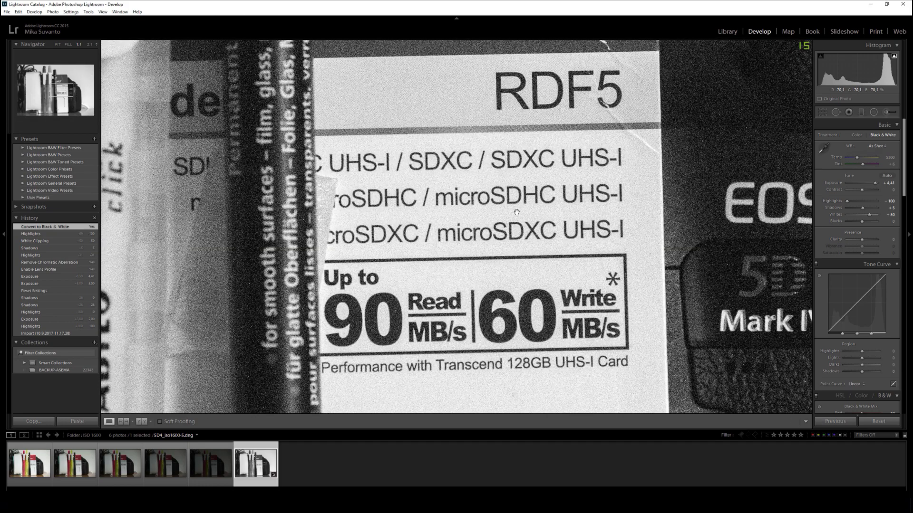
{"action": "left_click_drag", "start_coordinate": [497, 236], "coordinate": [624, 236]}
{"action": "left_click_drag", "start_coordinate": [463, 262], "coordinate": [500, 260]}
{"action": "left_click_drag", "start_coordinate": [406, 219], "coordinate": [501, 247]}
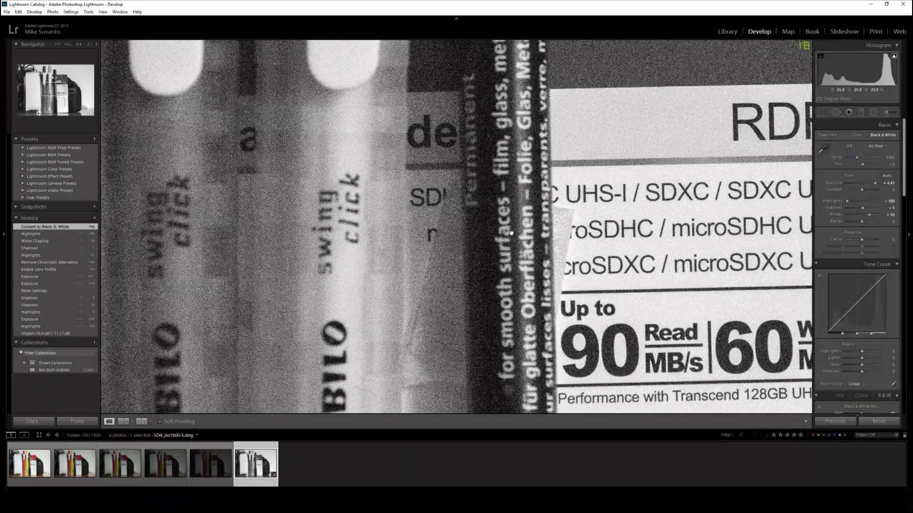
{"action": "left_click", "coordinate": [511, 233]}
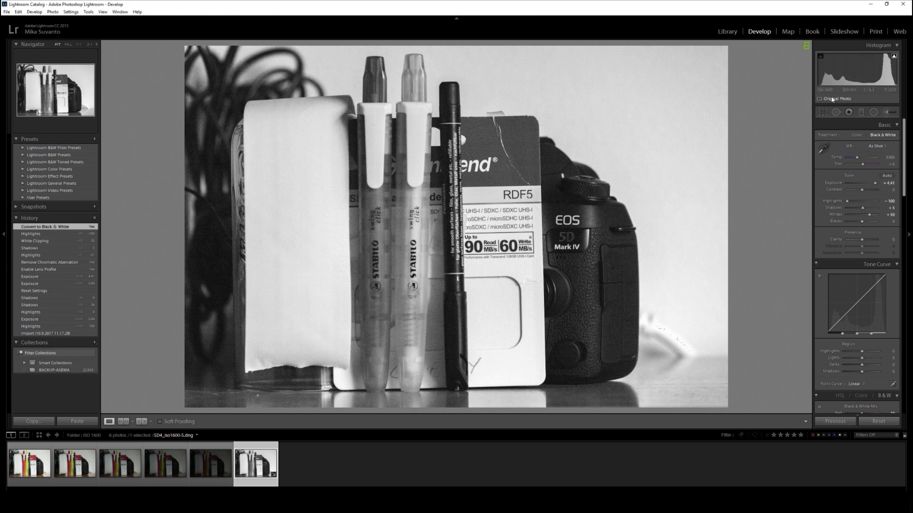
{"action": "key", "text": "v"}
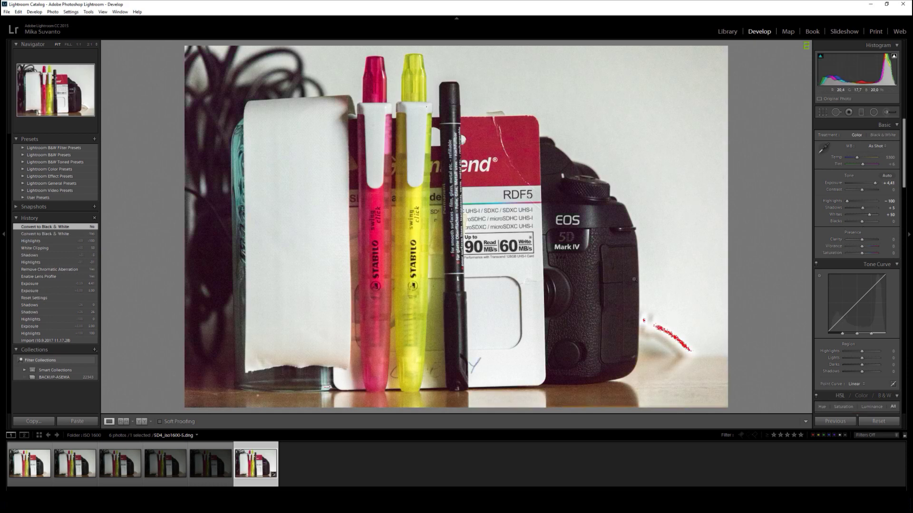
Drop Purple and Magenta luminance to -100, then reset all develop settings.
{"action": "scroll", "coordinate": [828, 297], "scroll_direction": "down", "scroll_amount": 10}
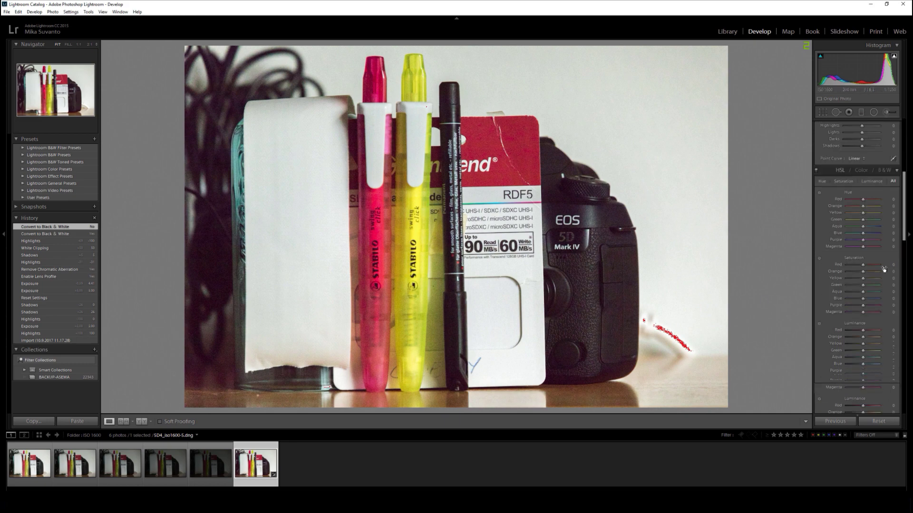
{"action": "left_click_drag", "start_coordinate": [868, 298], "coordinate": [764, 310]}
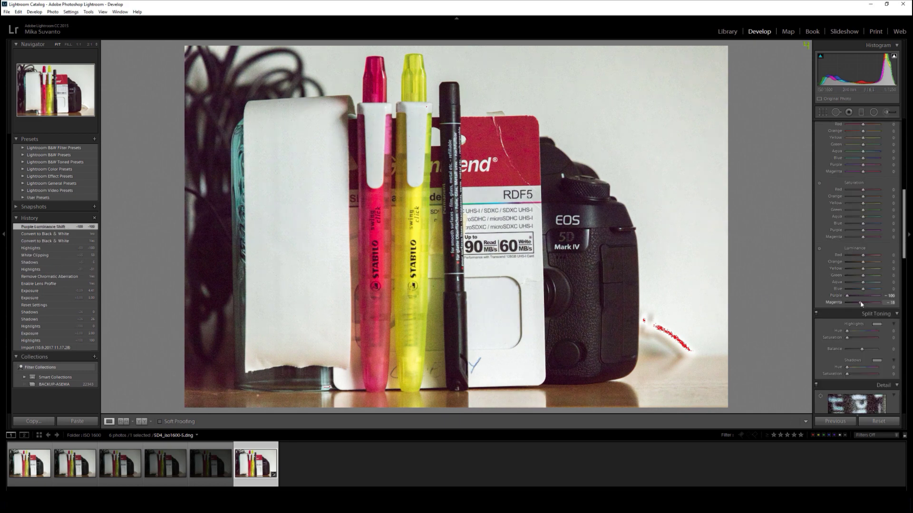
{"action": "left_click_drag", "start_coordinate": [861, 304], "coordinate": [597, 337]}
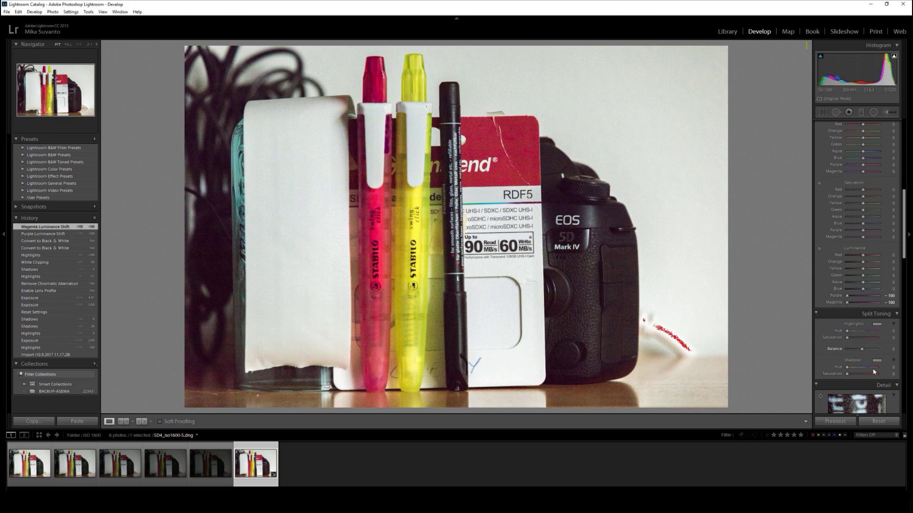
{"action": "left_click", "coordinate": [886, 425]}
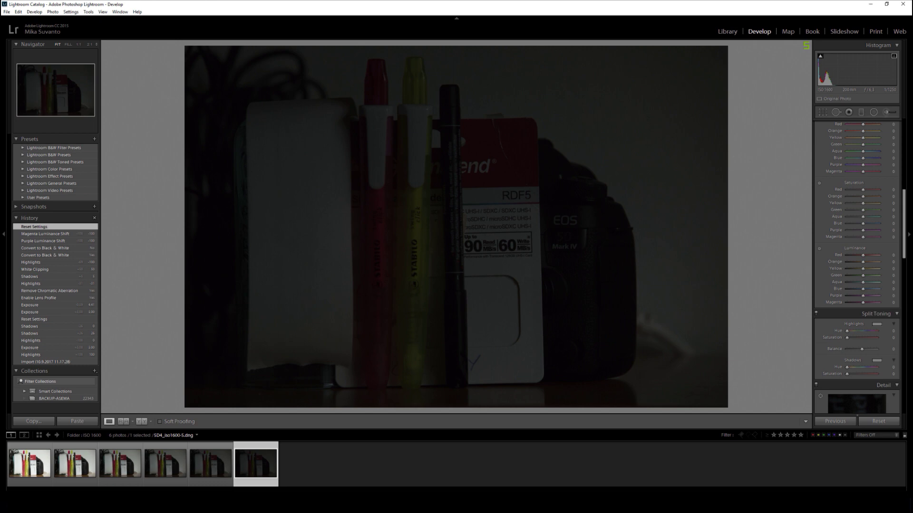
Move to SD4_iso1600-4 and set Exposure +3.57, Highlights -100, Shadows +69, Whites +26.
{"action": "key", "text": "Left"}
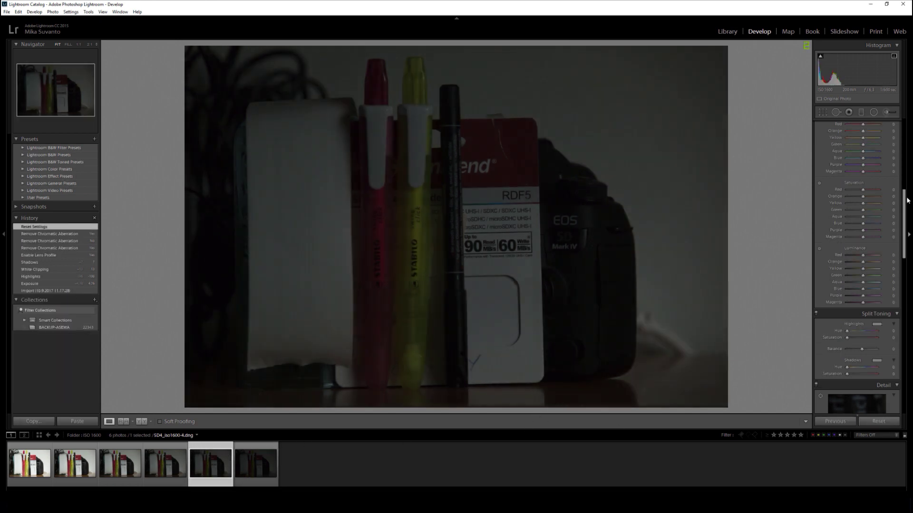
{"action": "scroll", "coordinate": [906, 200], "scroll_direction": "up", "scroll_amount": 5}
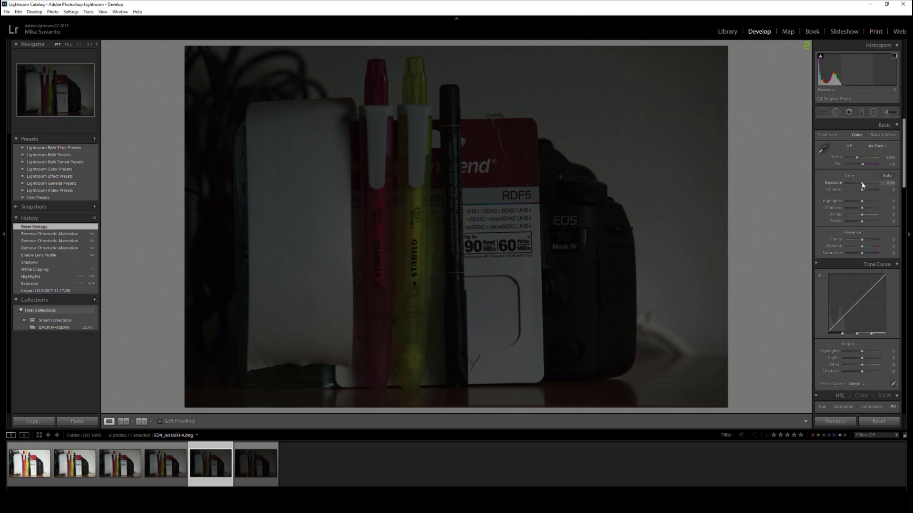
{"action": "left_click_drag", "start_coordinate": [862, 185], "coordinate": [873, 186]}
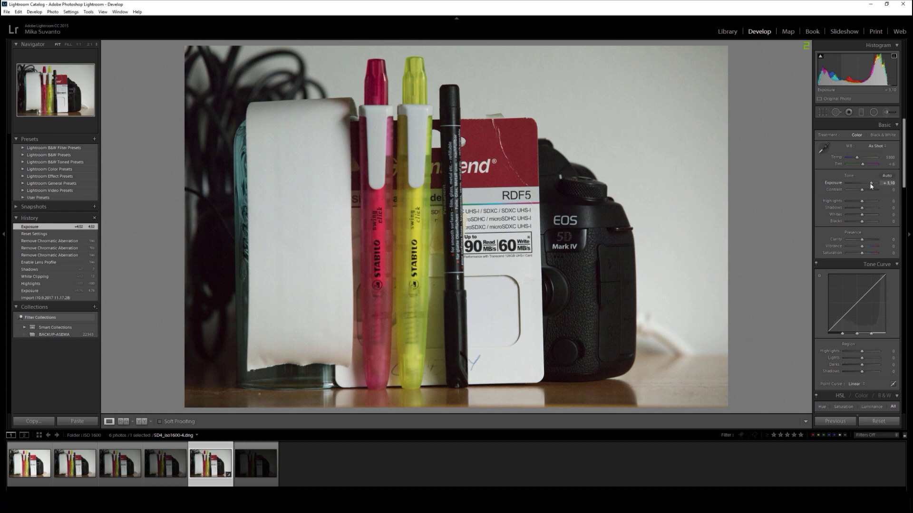
{"action": "left_click_drag", "start_coordinate": [871, 186], "coordinate": [881, 210]}
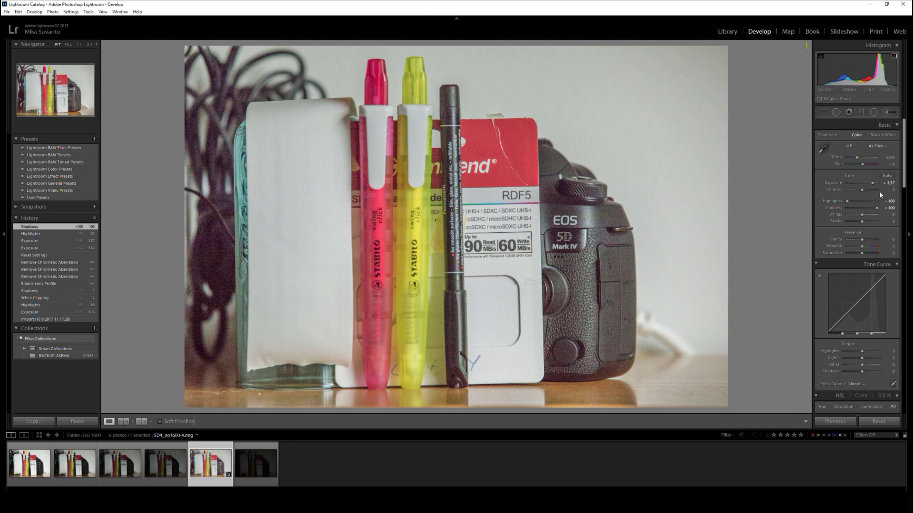
{"action": "left_click_drag", "start_coordinate": [876, 208], "coordinate": [877, 207]}
{"action": "left_click_drag", "start_coordinate": [877, 209], "coordinate": [873, 209]}
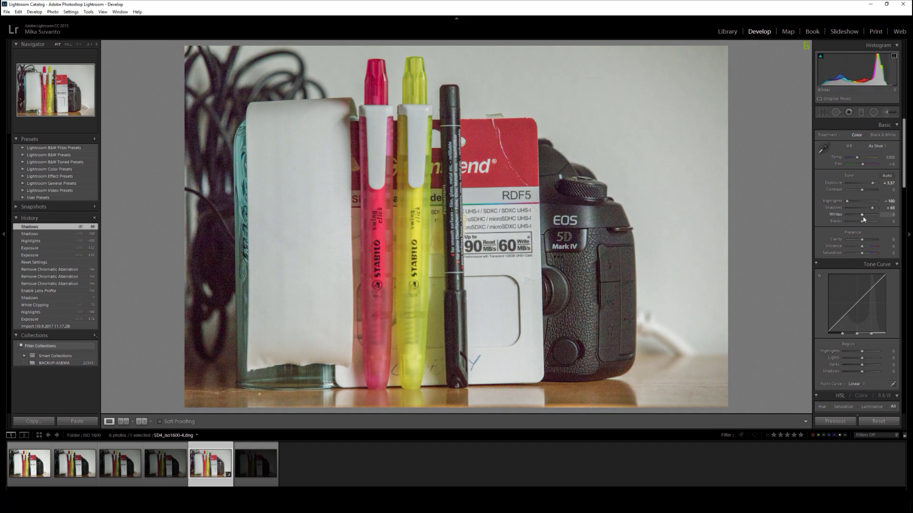
{"action": "left_click_drag", "start_coordinate": [864, 219], "coordinate": [855, 225]}
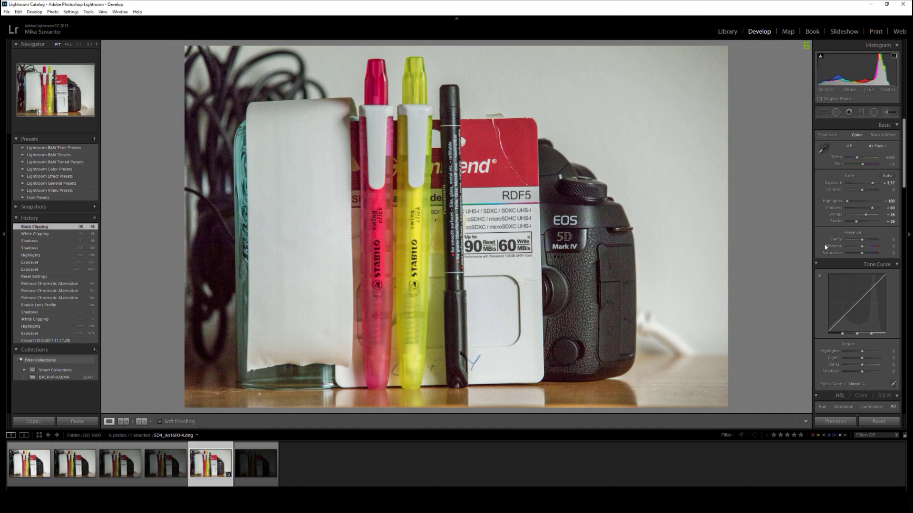
Inspect the Mark IV badge, STABILO markers and card speed text at 1:1, then fit.
{"action": "left_click", "coordinate": [551, 246]}
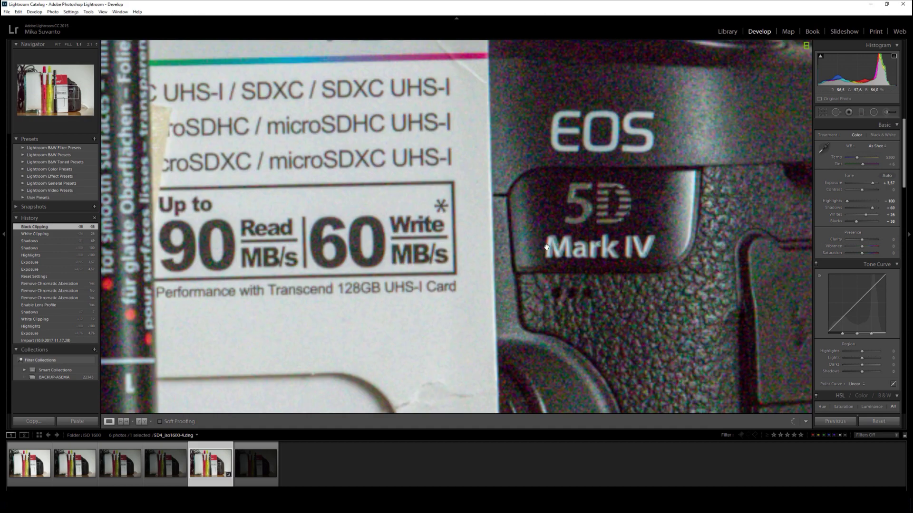
{"action": "left_click_drag", "start_coordinate": [547, 247], "coordinate": [644, 261]}
{"action": "mouse_move", "coordinate": [337, 241]}
{"action": "left_mouse_down"}
{"action": "mouse_move", "coordinate": [471, 239]}
{"action": "mouse_move", "coordinate": [514, 194]}
{"action": "left_mouse_up"}
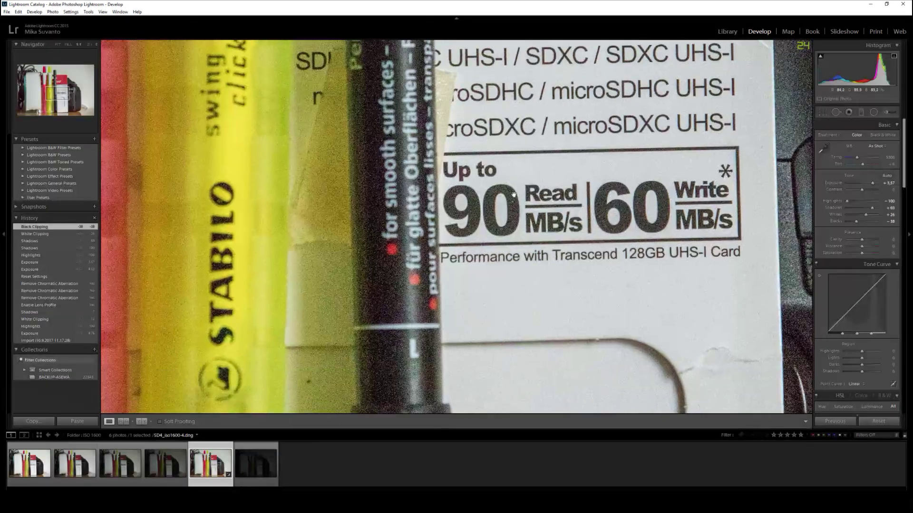
{"action": "left_click_drag", "start_coordinate": [500, 228], "coordinate": [606, 252]}
{"action": "left_click_drag", "start_coordinate": [433, 209], "coordinate": [580, 216]}
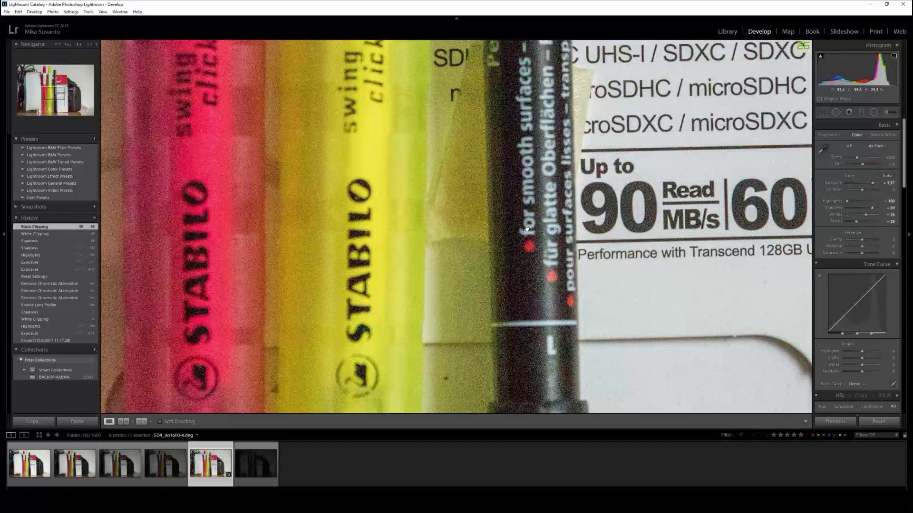
{"action": "left_click_drag", "start_coordinate": [443, 312], "coordinate": [605, 193]}
{"action": "left_click", "coordinate": [507, 253]}
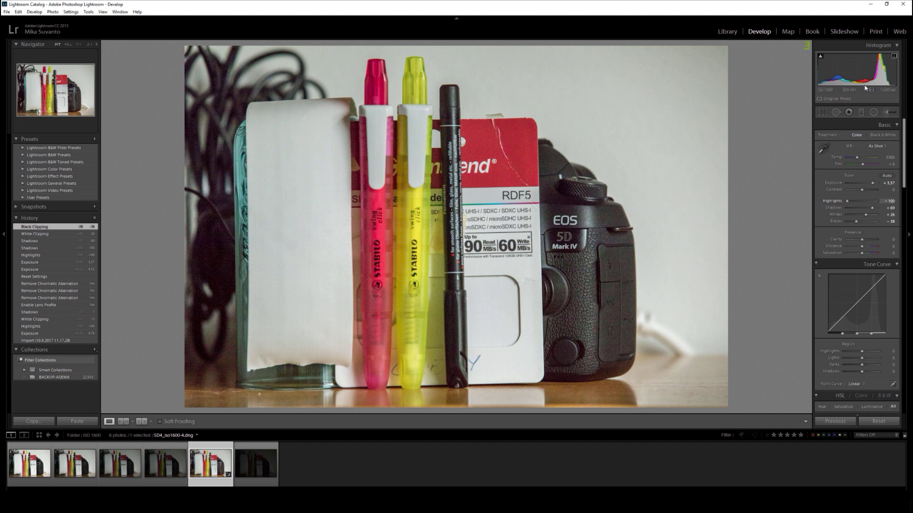
Open the first shot from the ISO 3200 test-shot folder in Develop.
{"action": "left_click", "coordinate": [727, 31]}
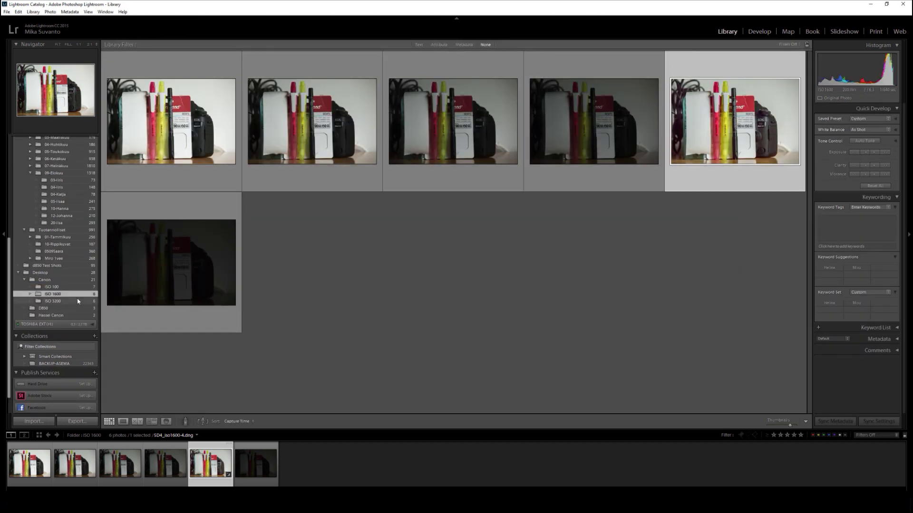
{"action": "left_click", "coordinate": [79, 301]}
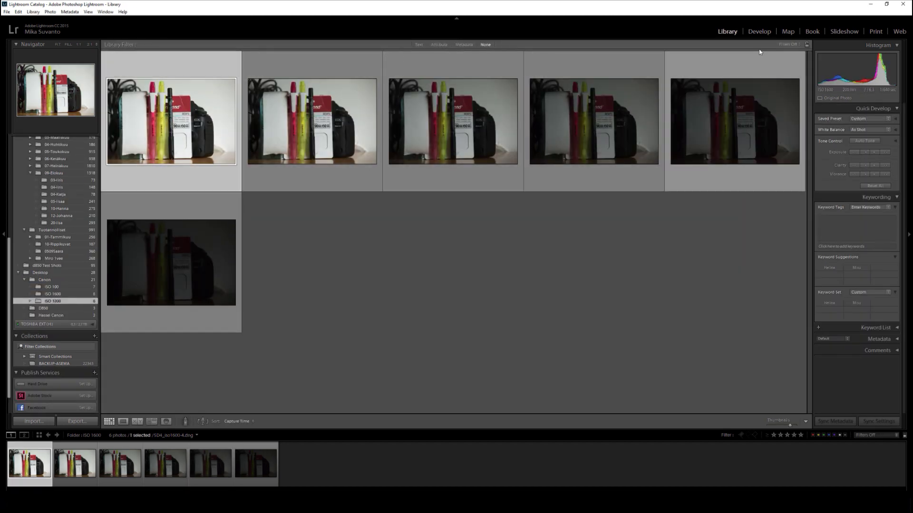
{"action": "left_click", "coordinate": [759, 32]}
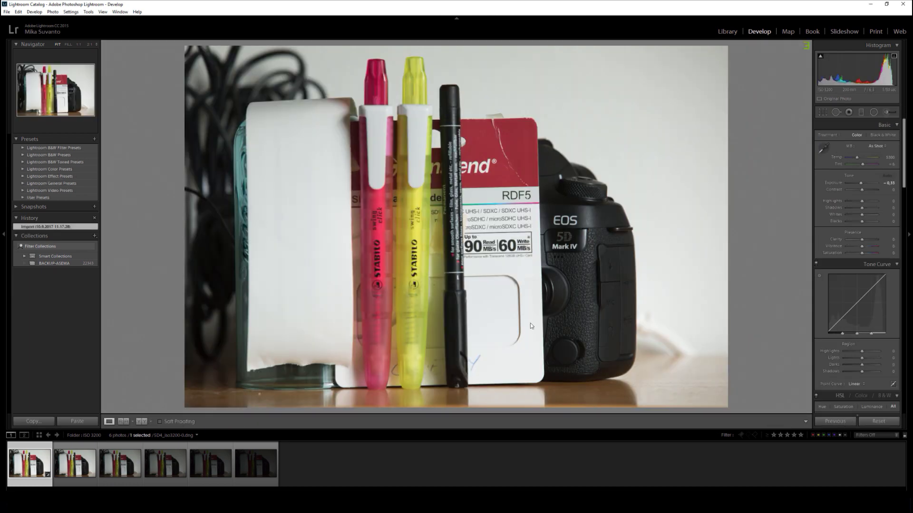
Inspect the shot at 1:1 across the card labels, Mark IV badge and white card, then open SD4_iso3200-5.dng.
{"action": "left_click", "coordinate": [504, 251]}
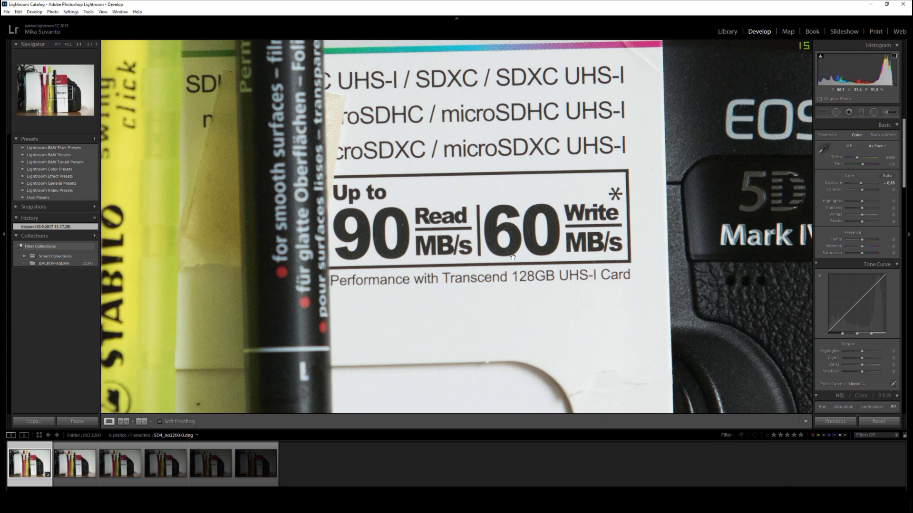
{"action": "left_click_drag", "start_coordinate": [761, 252], "coordinate": [554, 255]}
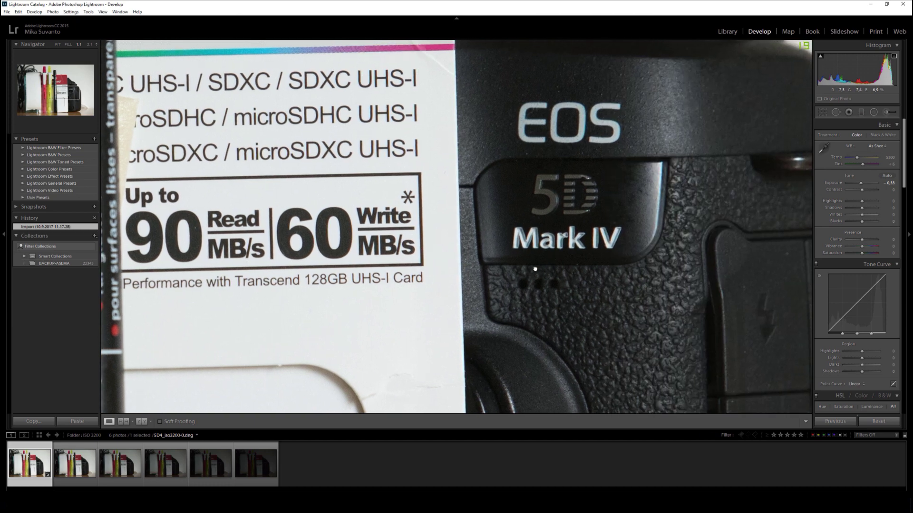
{"action": "left_click_drag", "start_coordinate": [547, 143], "coordinate": [551, 230]}
{"action": "mouse_move", "coordinate": [426, 249]}
{"action": "left_mouse_down"}
{"action": "mouse_move", "coordinate": [503, 229]}
{"action": "mouse_move", "coordinate": [596, 282]}
{"action": "left_mouse_up"}
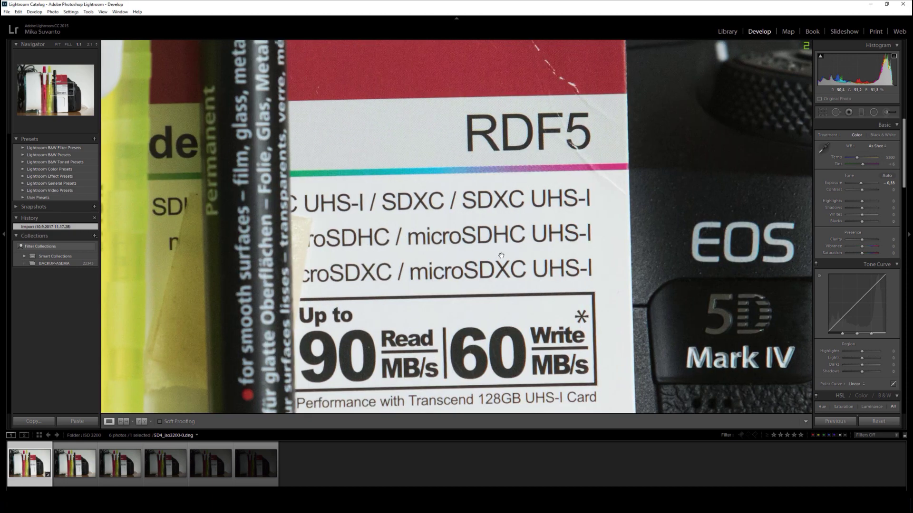
{"action": "left_click_drag", "start_coordinate": [501, 255], "coordinate": [525, 57]}
{"action": "left_click_drag", "start_coordinate": [507, 409], "coordinate": [397, 271]}
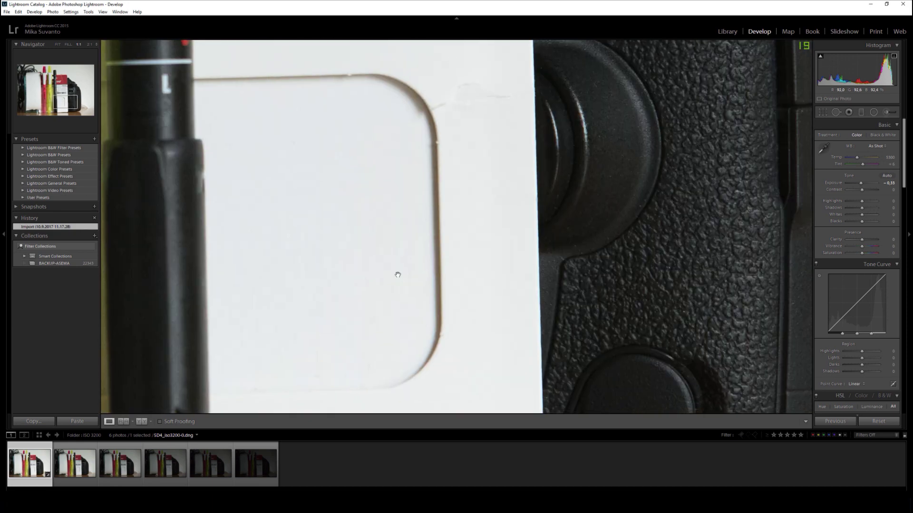
{"action": "left_click", "coordinate": [469, 192]}
{"action": "left_click", "coordinate": [259, 461]}
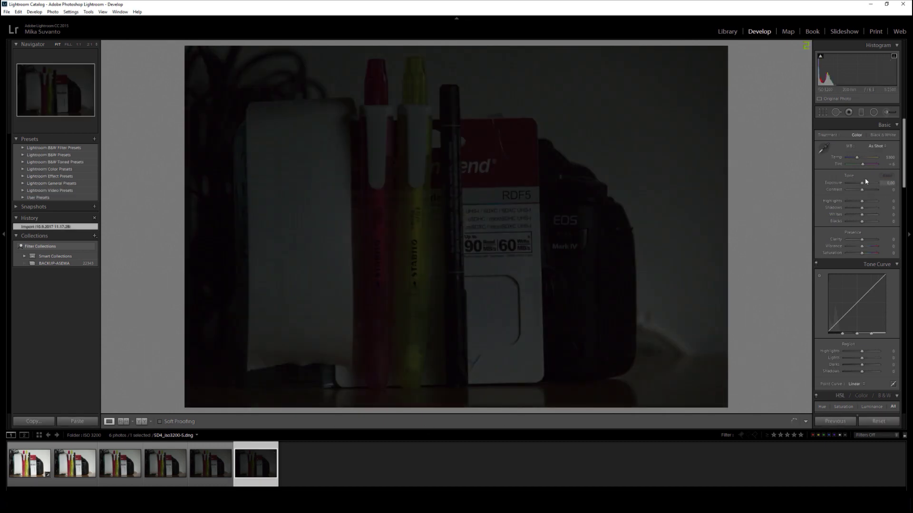
Set Exposure to about +3 and pull Highlights down to -48.
{"action": "left_click_drag", "start_coordinate": [862, 183], "coordinate": [876, 184]}
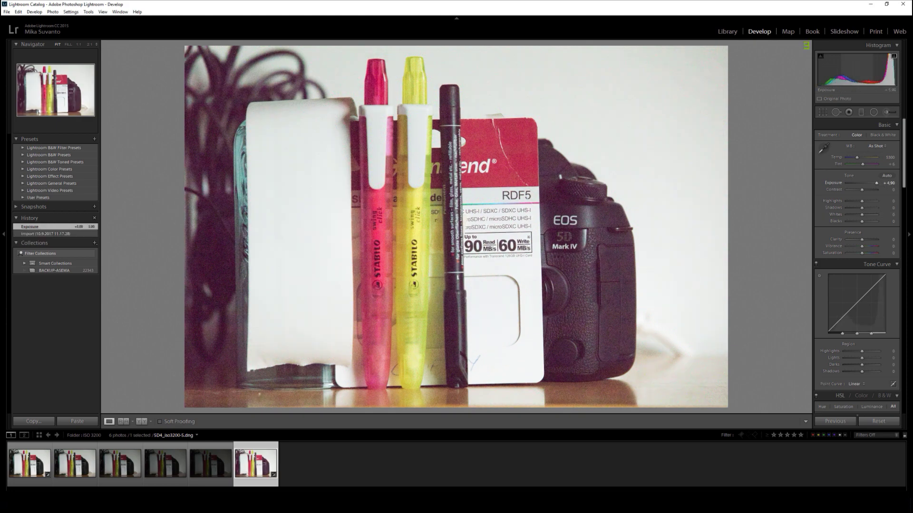
{"action": "left_click_drag", "start_coordinate": [876, 183], "coordinate": [872, 183]}
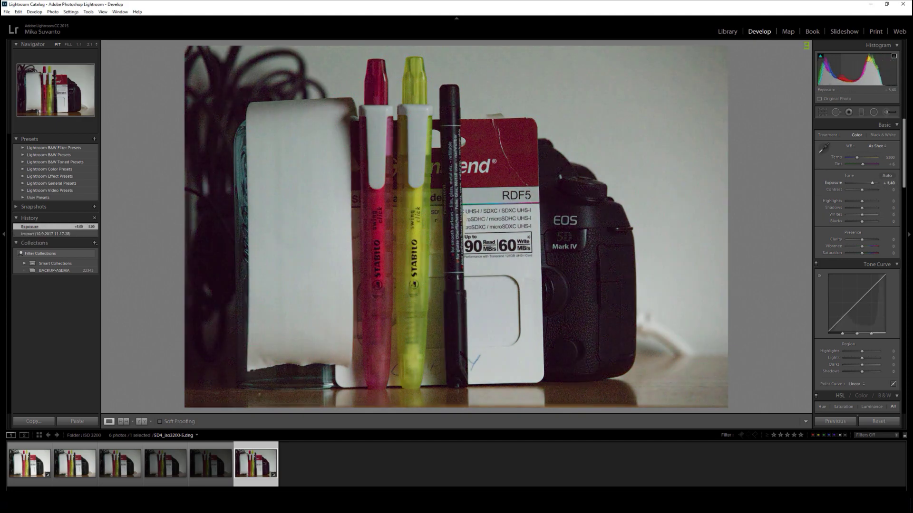
{"action": "left_click", "coordinate": [886, 183]}
{"action": "type", "text": "3"}
{"action": "key", "text": "Return"}
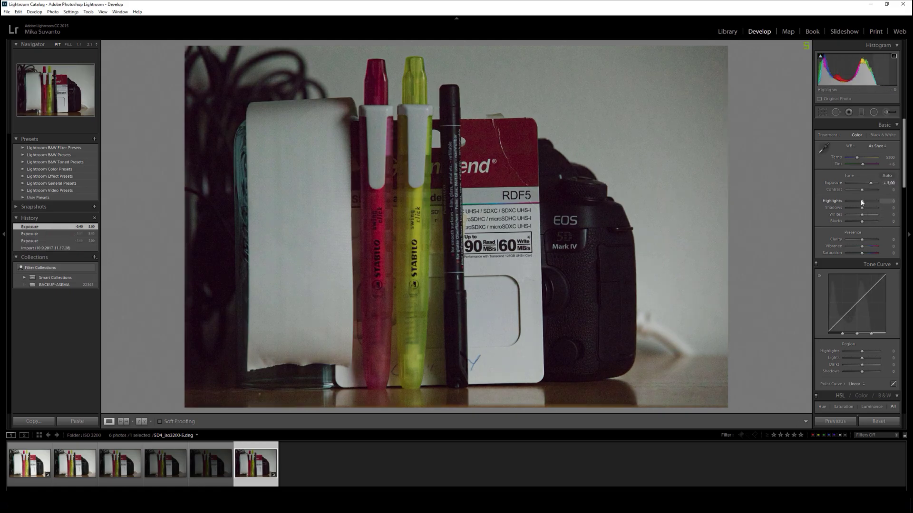
{"action": "left_click_drag", "start_coordinate": [859, 200], "coordinate": [873, 185]}
Enable lens profile and chromatic aberration corrections, and deepen Blacks to -71.
{"action": "scroll", "coordinate": [832, 302], "scroll_direction": "down", "scroll_amount": 5}
{"action": "scroll", "coordinate": [832, 302], "scroll_direction": "down", "scroll_amount": 10}
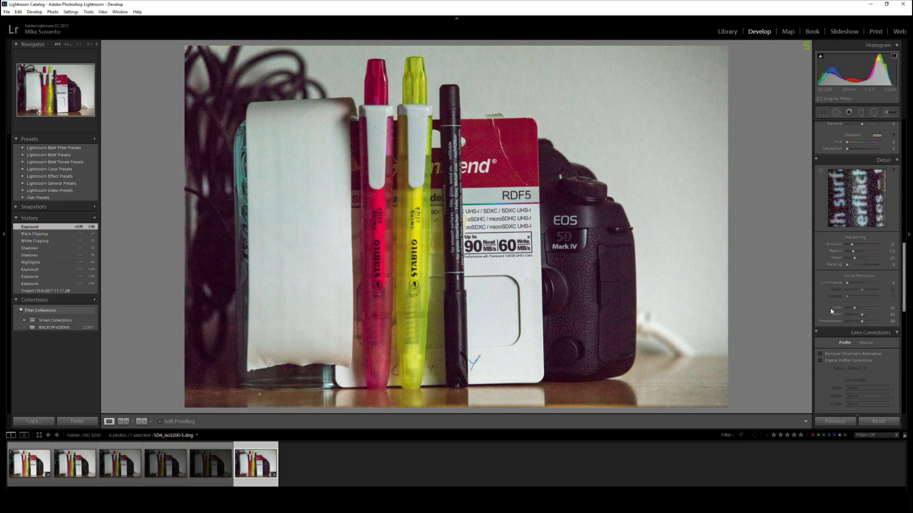
{"action": "left_click", "coordinate": [836, 355]}
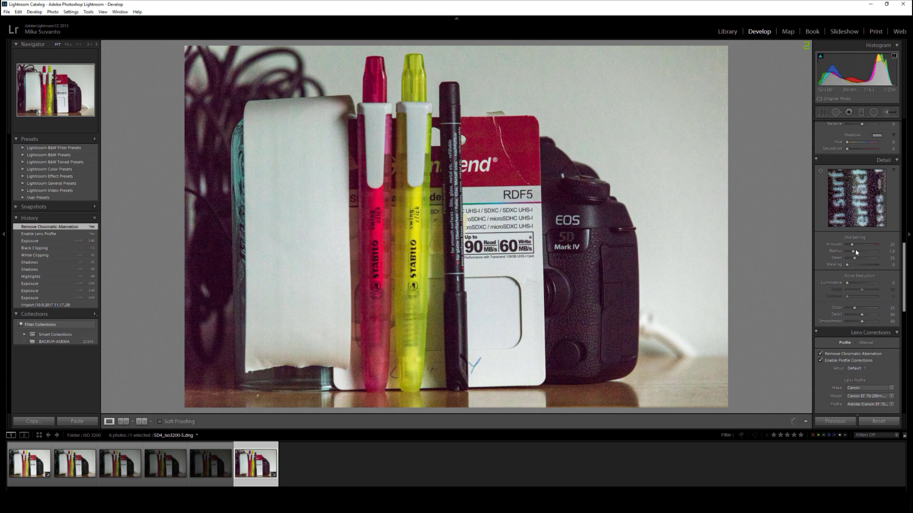
{"action": "scroll", "coordinate": [905, 267], "scroll_direction": "up", "scroll_amount": 10}
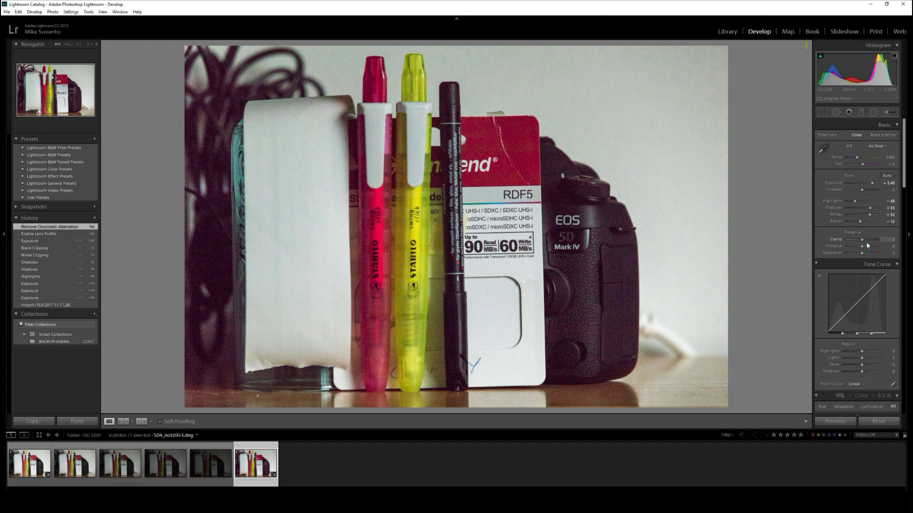
{"action": "left_click_drag", "start_coordinate": [859, 222], "coordinate": [850, 219]}
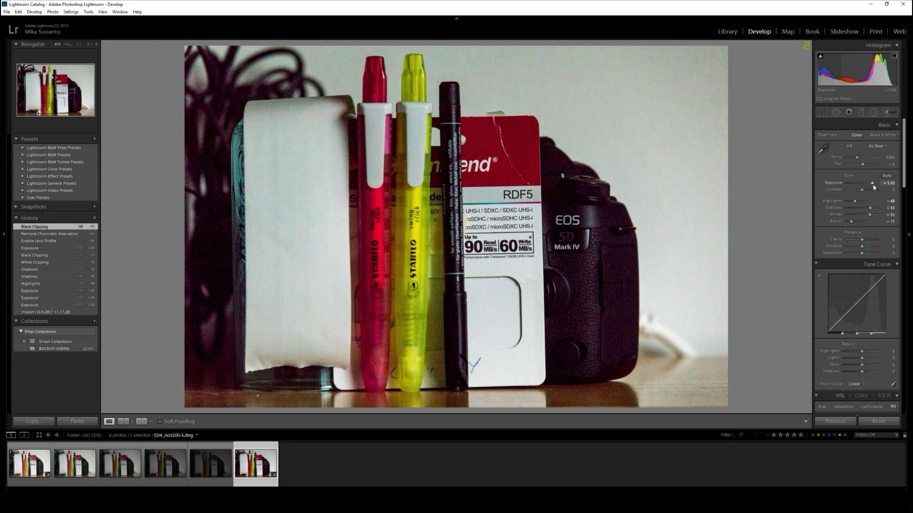
Convert the photo to black and white.
{"action": "scroll", "coordinate": [873, 187], "scroll_direction": "up", "scroll_amount": 5}
{"action": "scroll", "coordinate": [873, 185], "scroll_direction": "down", "scroll_amount": 4}
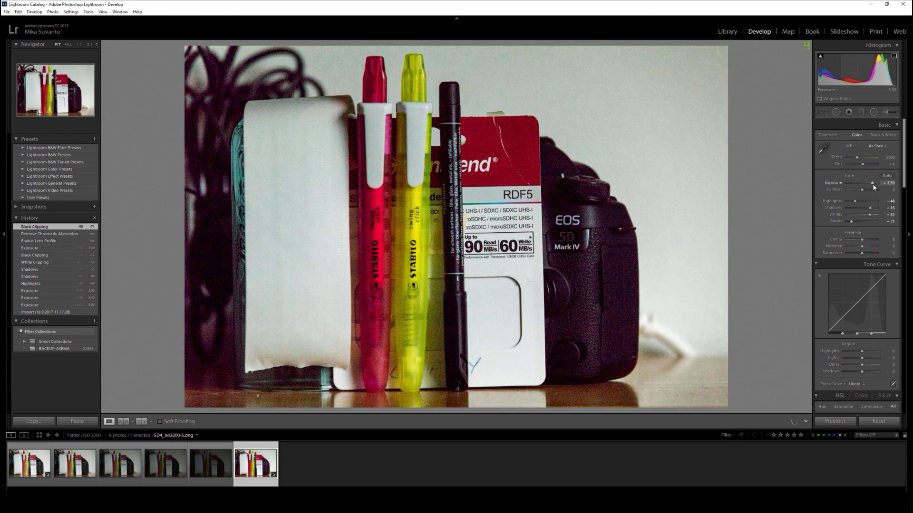
{"action": "scroll", "coordinate": [871, 215], "scroll_direction": "down", "scroll_amount": 4}
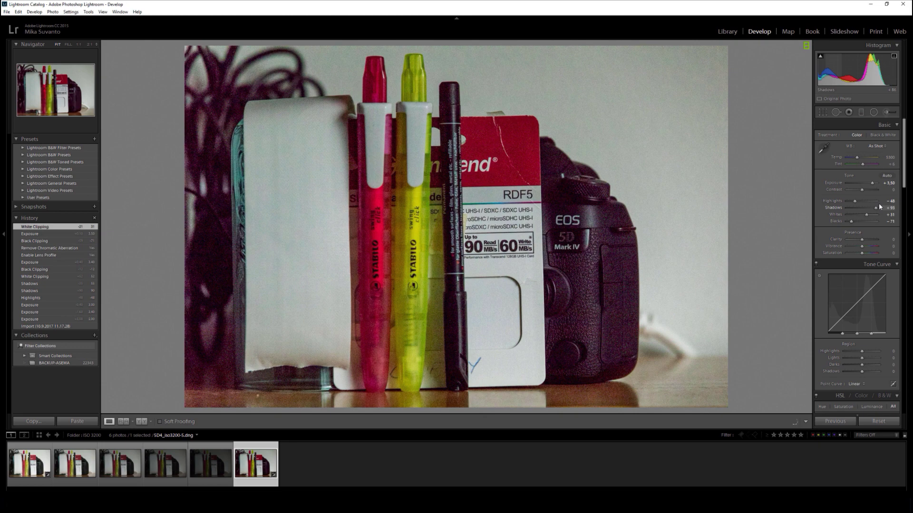
{"action": "scroll", "coordinate": [873, 208], "scroll_direction": "down", "scroll_amount": 6}
{"action": "scroll", "coordinate": [870, 215], "scroll_direction": "up", "scroll_amount": 4}
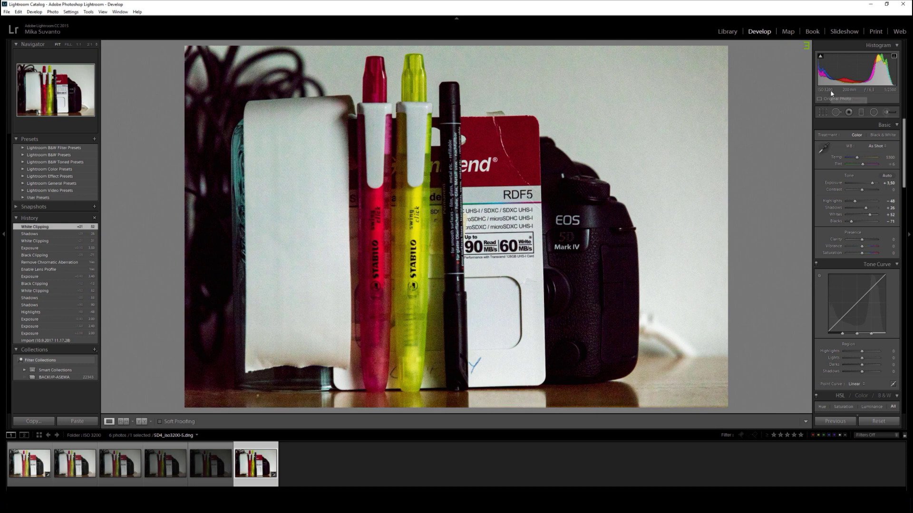
{"action": "left_click", "coordinate": [888, 136]}
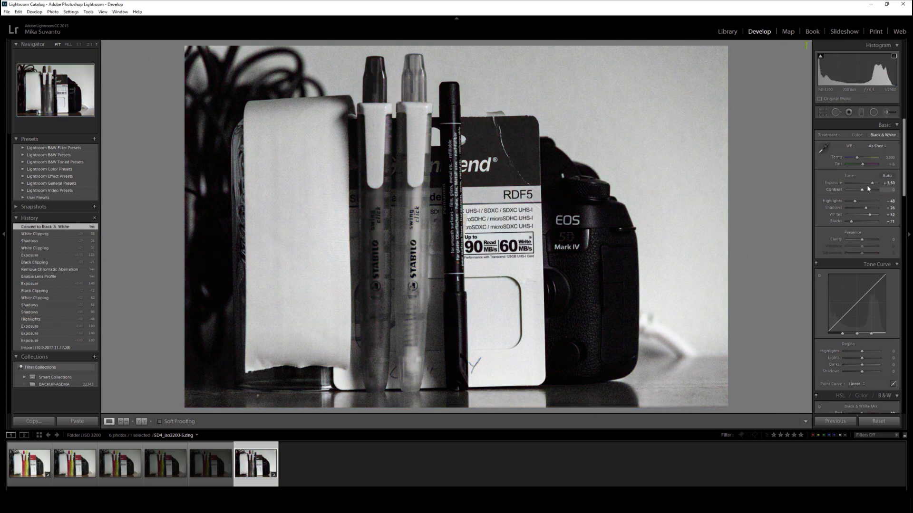
Push Exposure to +5.00 with Highlights -100 and Shadows -7, restore colour, then open the fifth shot.
{"action": "key", "text": "shift+equal"}
{"action": "key", "text": "shift+equal"}
{"action": "key", "text": "shift+equal"}
{"action": "key", "text": "shift+equal"}
{"action": "key", "text": "shift+equal"}
{"action": "key", "text": "j"}
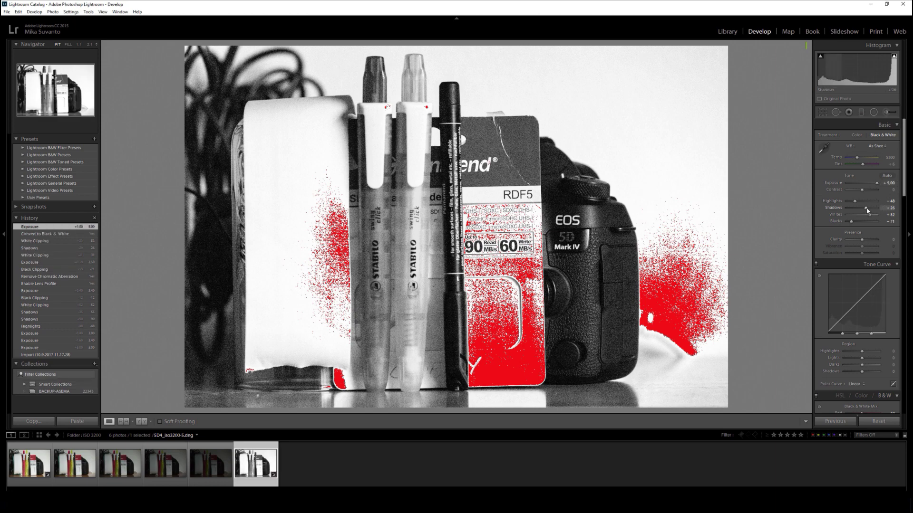
{"action": "mouse_move", "coordinate": [866, 211]}
{"action": "left_mouse_down"}
{"action": "mouse_move", "coordinate": [844, 205]}
{"action": "mouse_move", "coordinate": [864, 217]}
{"action": "left_mouse_up"}
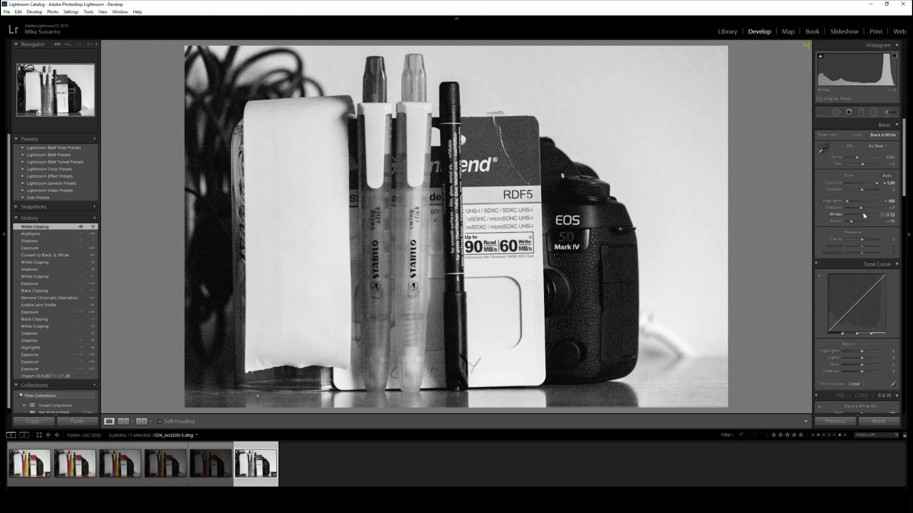
{"action": "left_click", "coordinate": [856, 135]}
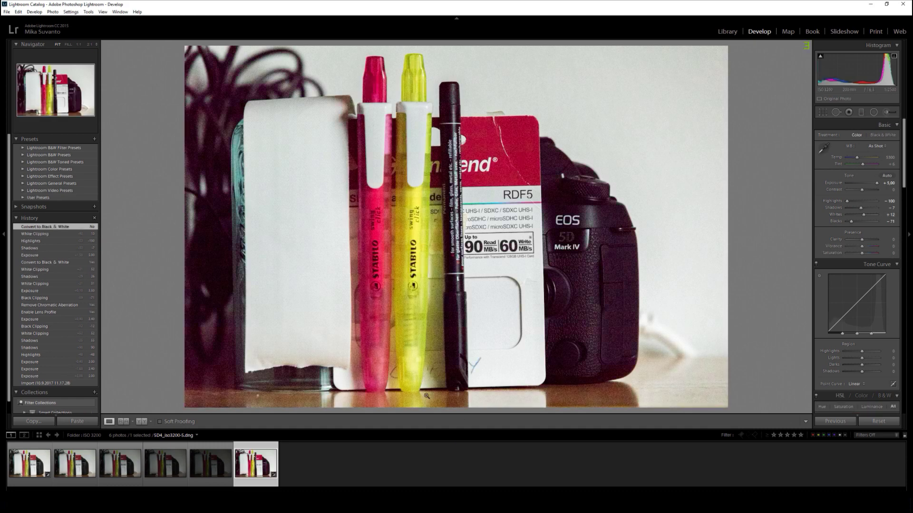
{"action": "left_click", "coordinate": [225, 471]}
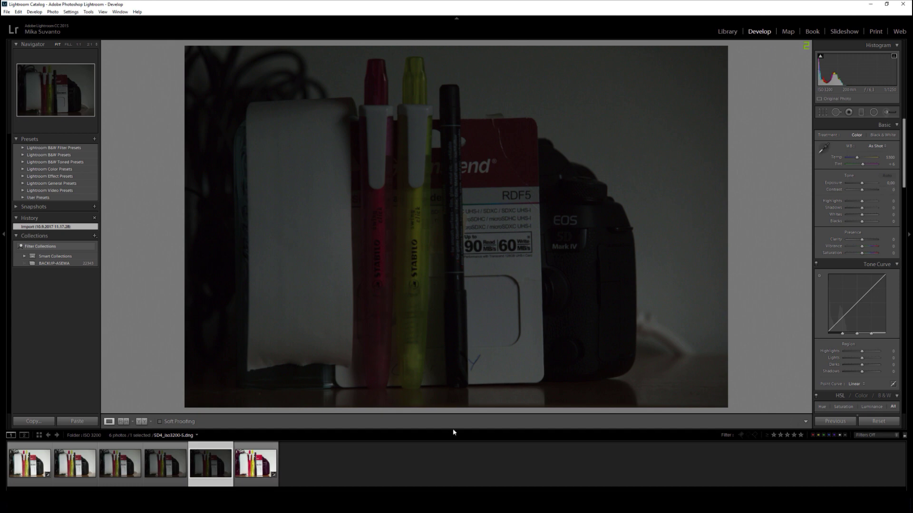
Set the fifth shot's Exposure to +4.00 and pull Highlights down to -64.
{"action": "left_click", "coordinate": [886, 184]}
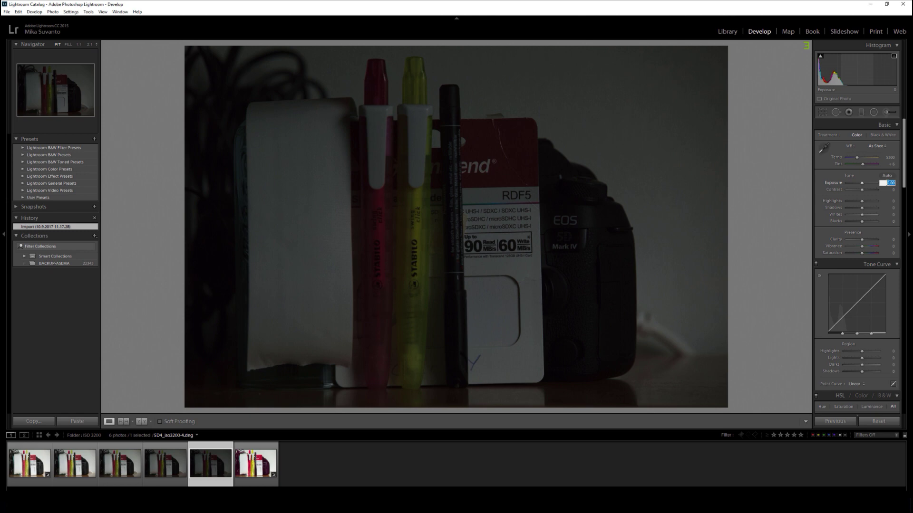
{"action": "type", "text": "4"}
{"action": "key", "text": "Return"}
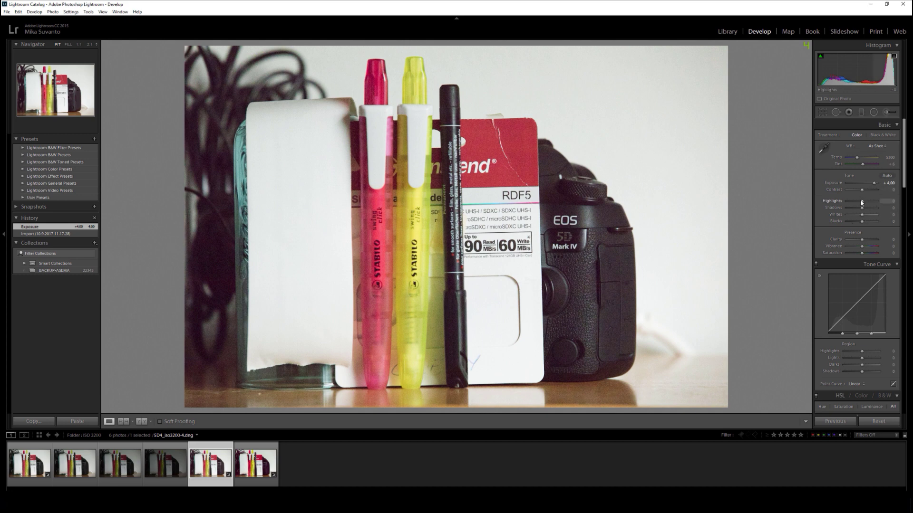
{"action": "left_click_drag", "start_coordinate": [861, 202], "coordinate": [859, 221]}
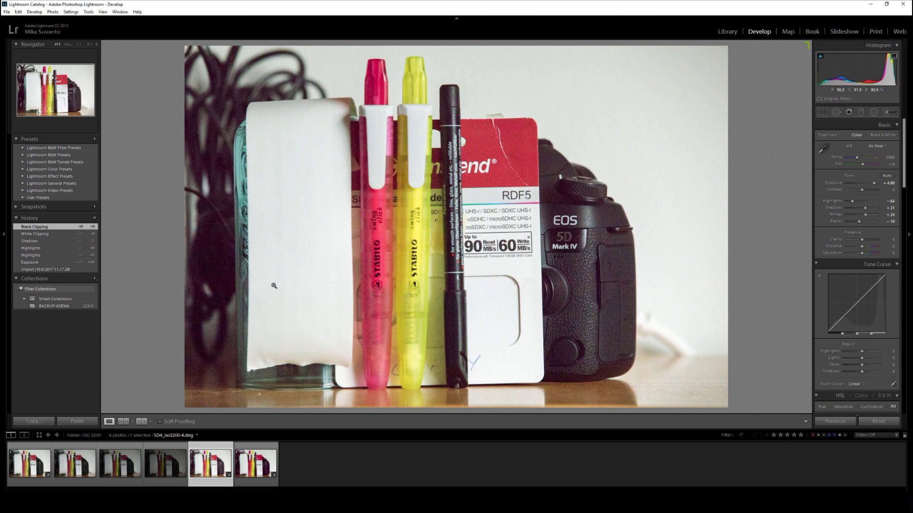
Zoom to 1:1 on the memory card and pan across its printed text to check for noise.
{"action": "left_click", "coordinate": [501, 228]}
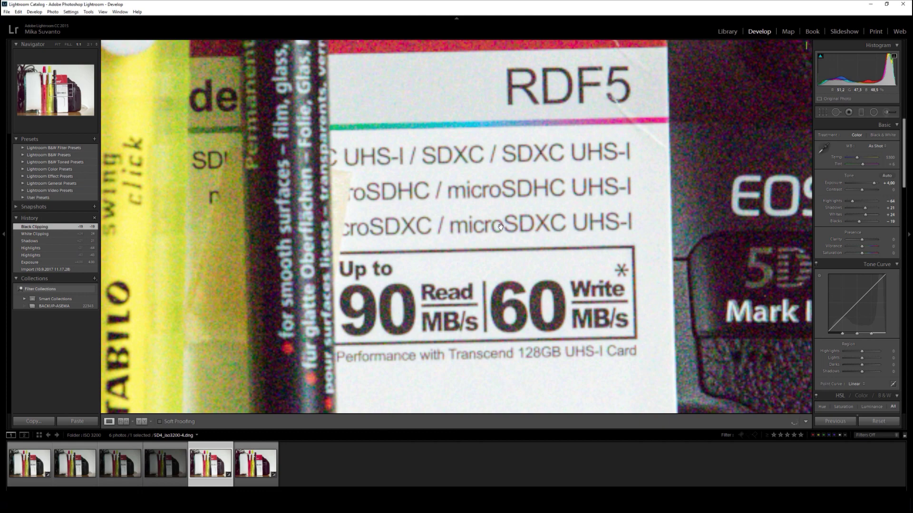
{"action": "left_click_drag", "start_coordinate": [480, 243], "coordinate": [564, 238]}
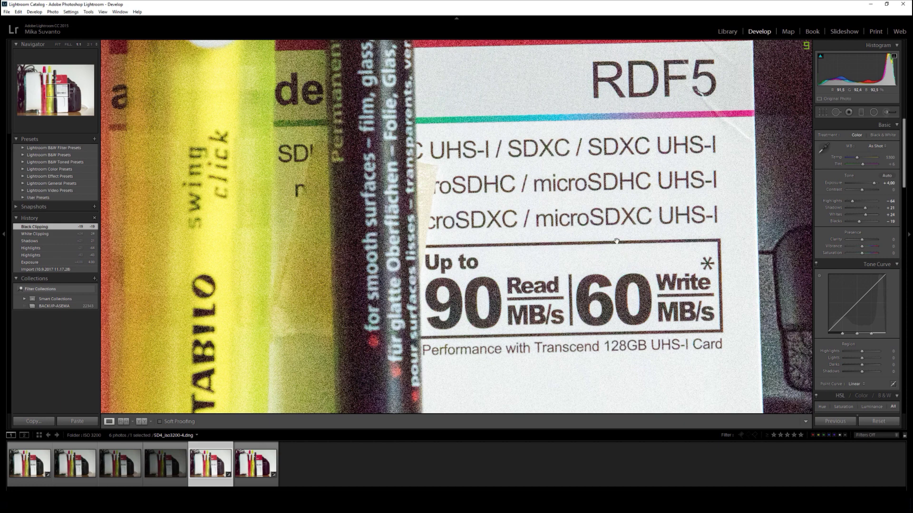
Return to the whole photo and enable chromatic aberration removal and lens profile corrections.
{"action": "left_click", "coordinate": [576, 240]}
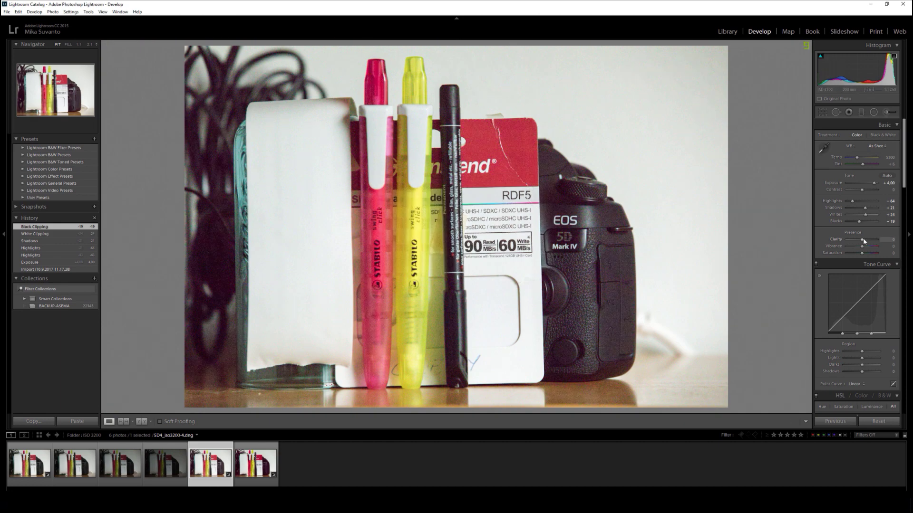
{"action": "scroll", "coordinate": [855, 247], "scroll_direction": "down", "scroll_amount": 10}
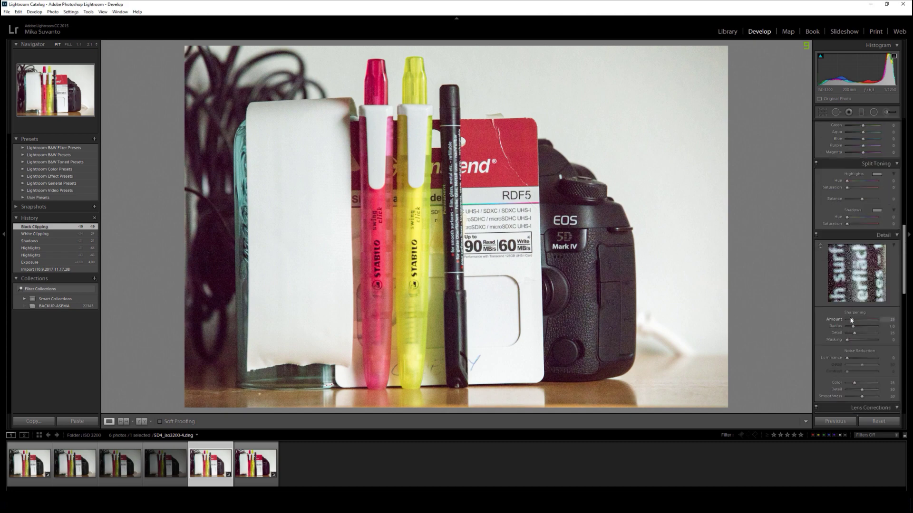
{"action": "scroll", "coordinate": [831, 319], "scroll_direction": "down", "scroll_amount": 5}
{"action": "left_click", "coordinate": [831, 203]}
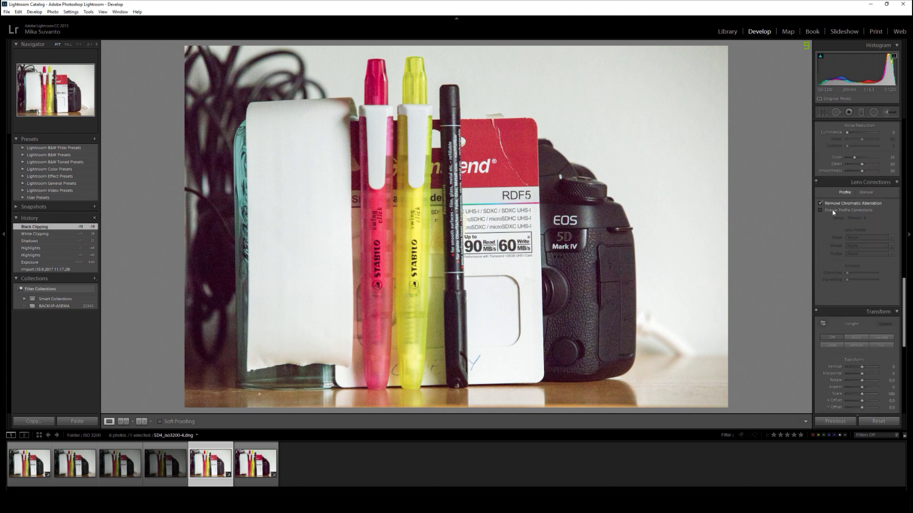
{"action": "left_click", "coordinate": [833, 210]}
{"action": "scroll", "coordinate": [825, 263], "scroll_direction": "up", "scroll_amount": 15}
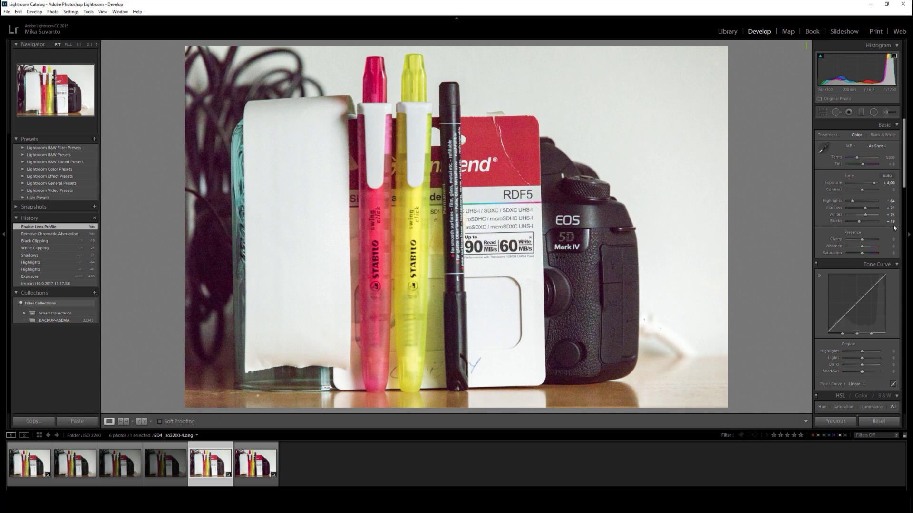
Deepen Blacks to -76 and raise Exposure to +4.70.
{"action": "left_click_drag", "start_coordinate": [859, 222], "coordinate": [850, 224]}
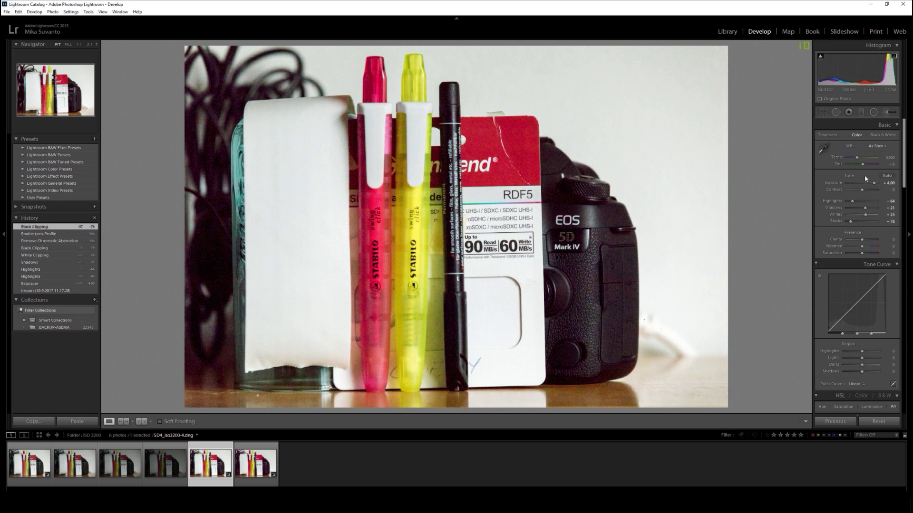
{"action": "left_click_drag", "start_coordinate": [874, 183], "coordinate": [875, 184]}
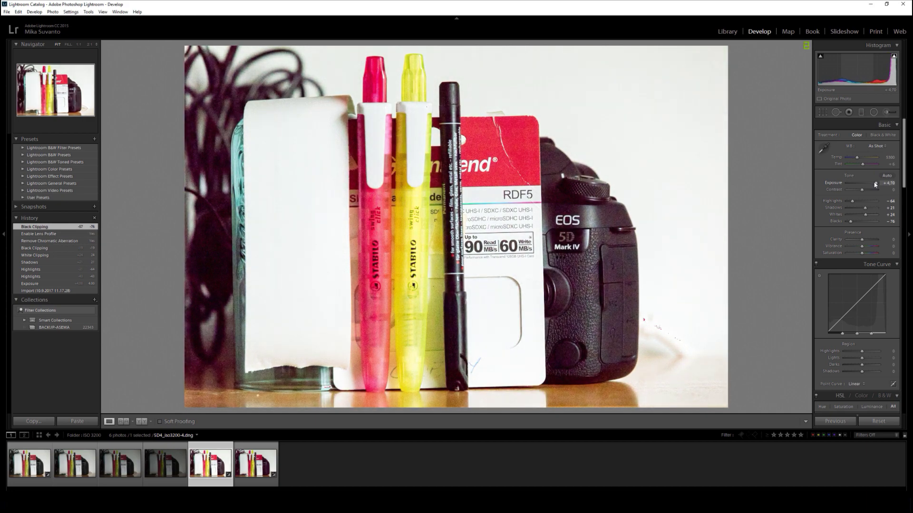
{"action": "left_click_drag", "start_coordinate": [875, 185], "coordinate": [875, 184]}
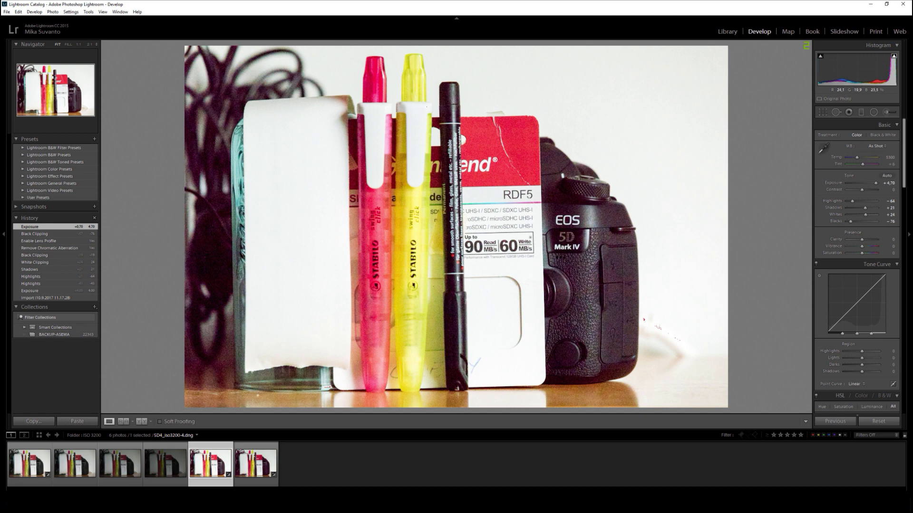
{"action": "left_click", "coordinate": [407, 264]}
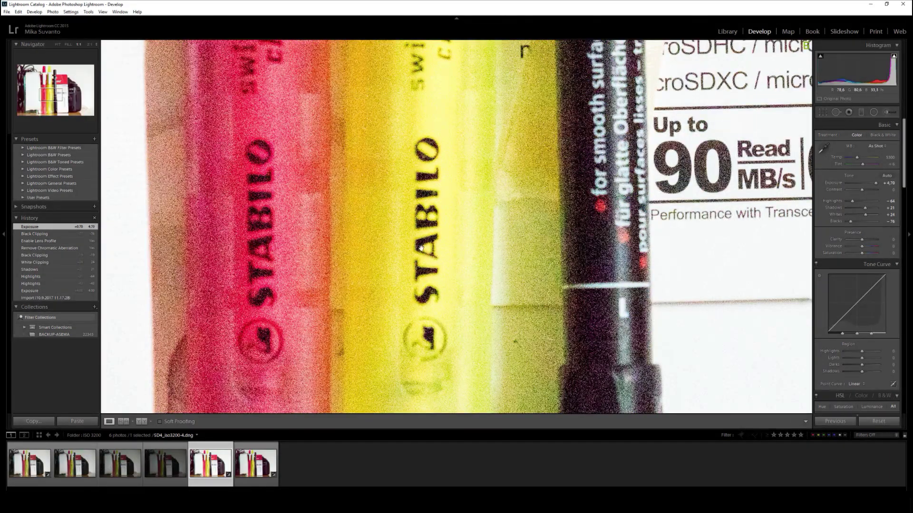
{"action": "left_click_drag", "start_coordinate": [423, 293], "coordinate": [510, 234]}
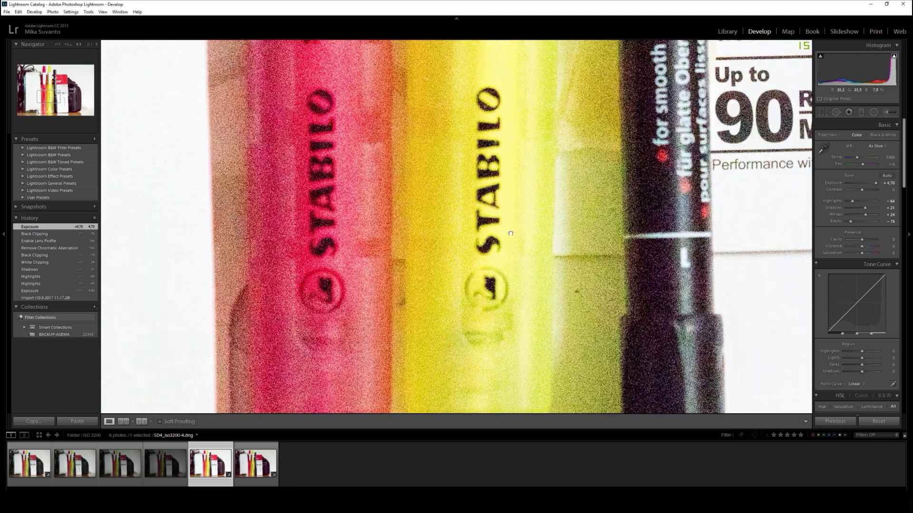
{"action": "left_click", "coordinate": [510, 233]}
{"action": "key", "text": "Home"}
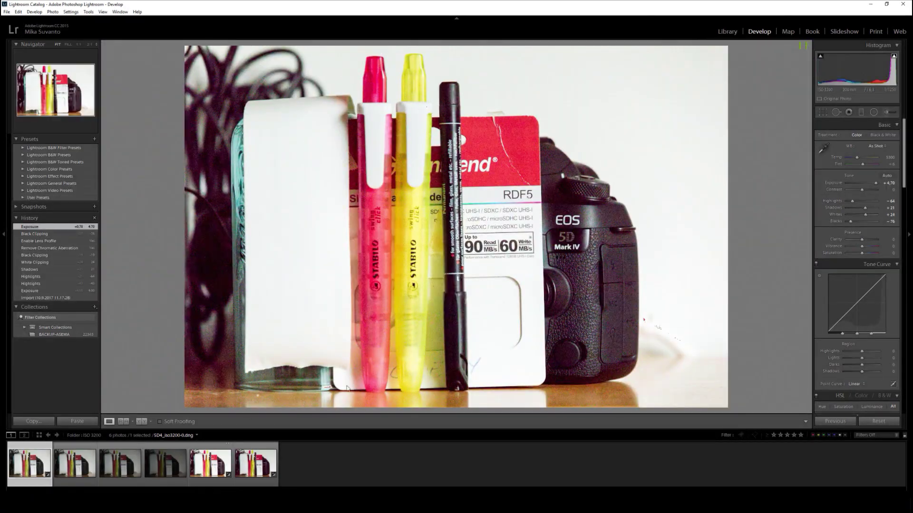
{"action": "key", "text": "ctrl+shift+r"}
{"action": "left_click", "coordinate": [418, 267]}
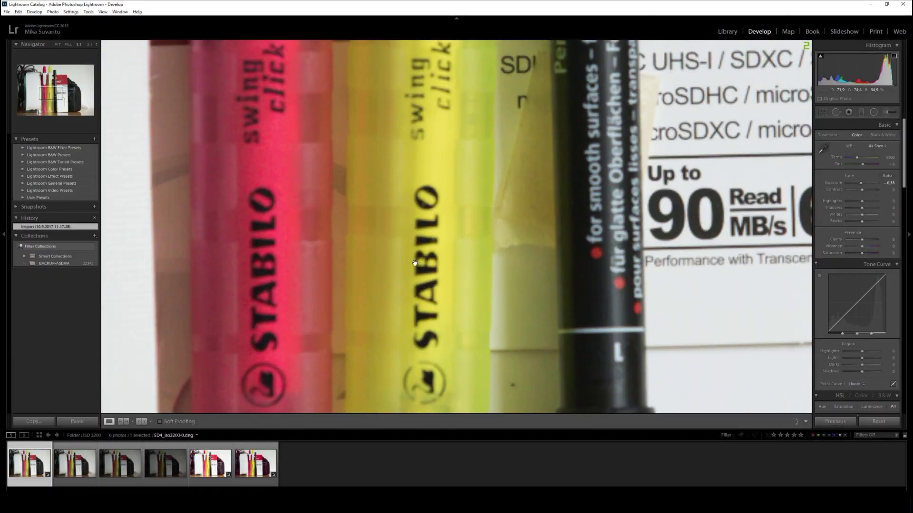
{"action": "left_click", "coordinate": [433, 288]}
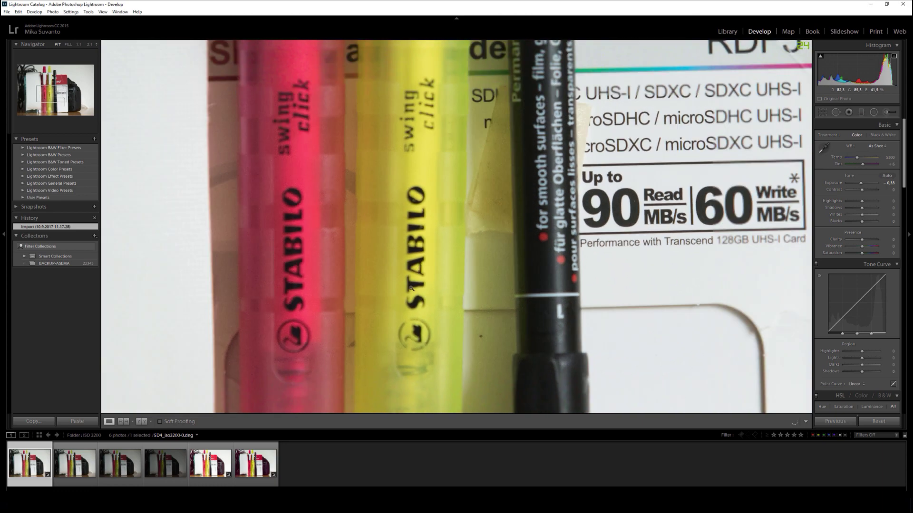
{"action": "key", "text": "Right"}
{"action": "key", "text": "Right"}
{"action": "key", "text": "Right"}
{"action": "key", "text": "Right"}
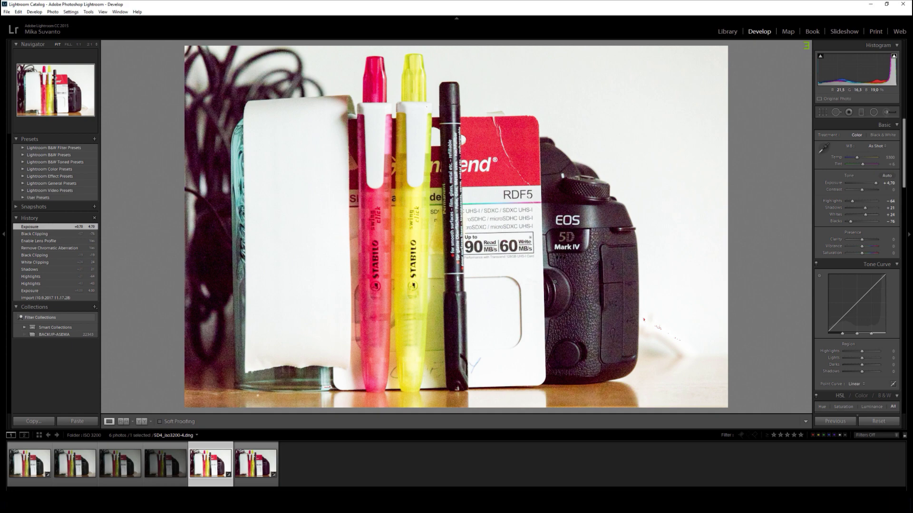
Open SD4_iso3200-3 and raise its Exposure to brighten the dark shot.
{"action": "left_click", "coordinate": [167, 470]}
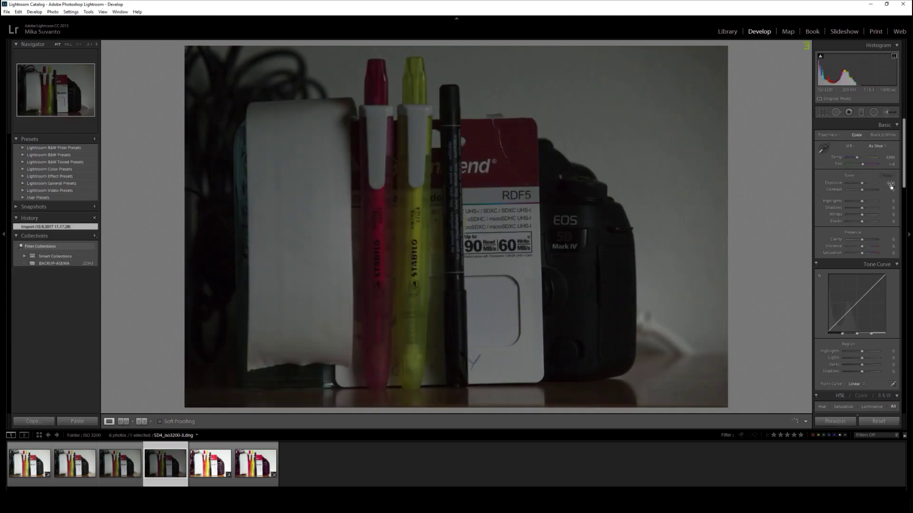
{"action": "left_click_drag", "start_coordinate": [890, 186], "coordinate": [858, 221]}
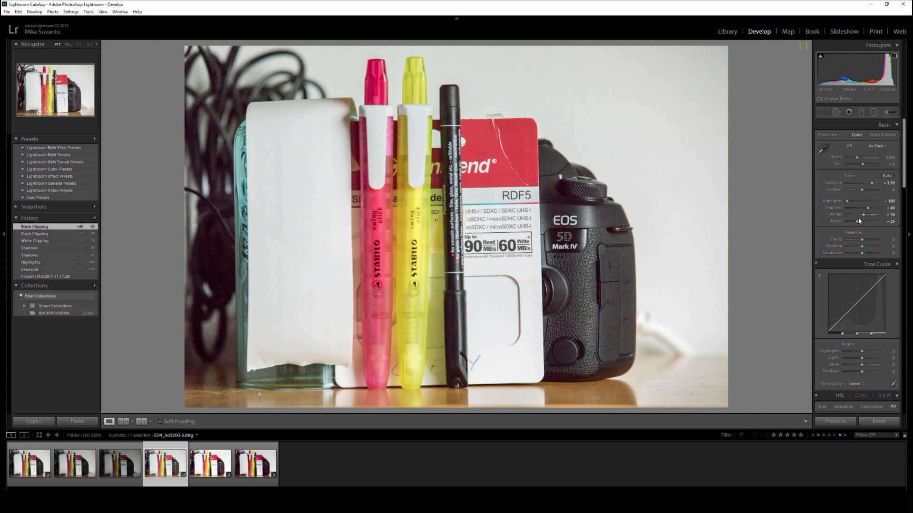
Synchronize the d850 Test Shots folder to import its new photos, then develop DSC_0131.dng.
{"action": "left_click", "coordinate": [727, 32]}
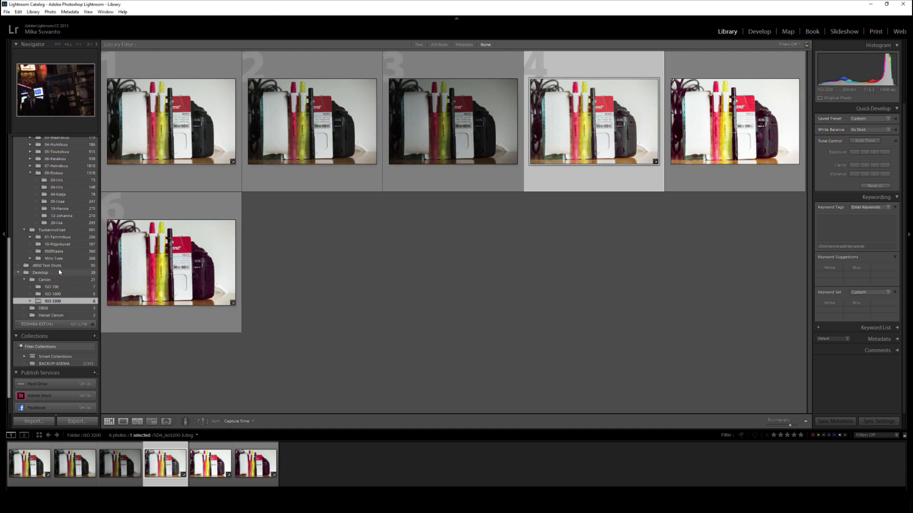
{"action": "right_click", "coordinate": [58, 266]}
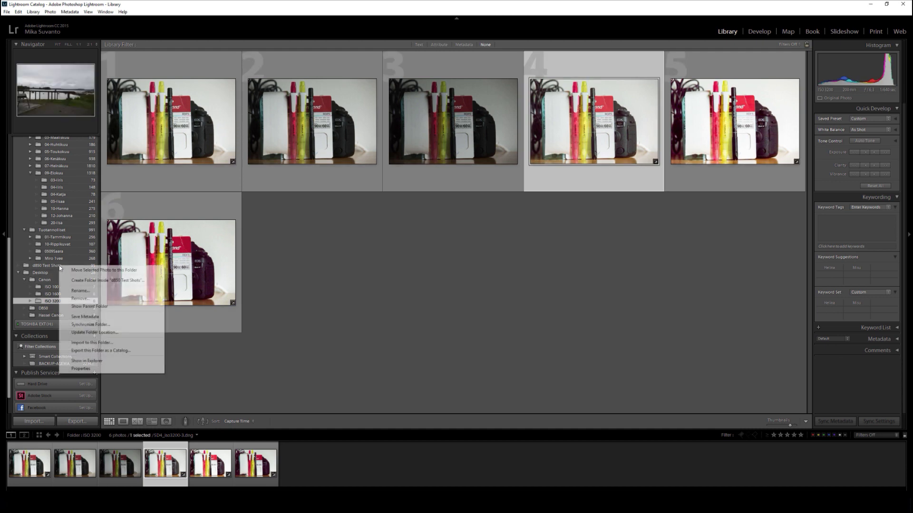
{"action": "left_click", "coordinate": [47, 266]}
{"action": "right_click", "coordinate": [113, 279]}
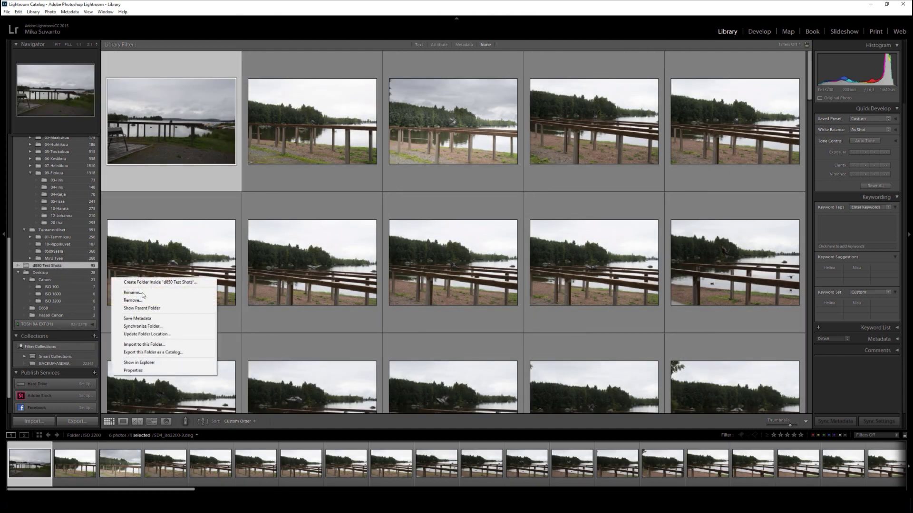
{"action": "left_click", "coordinate": [157, 326]}
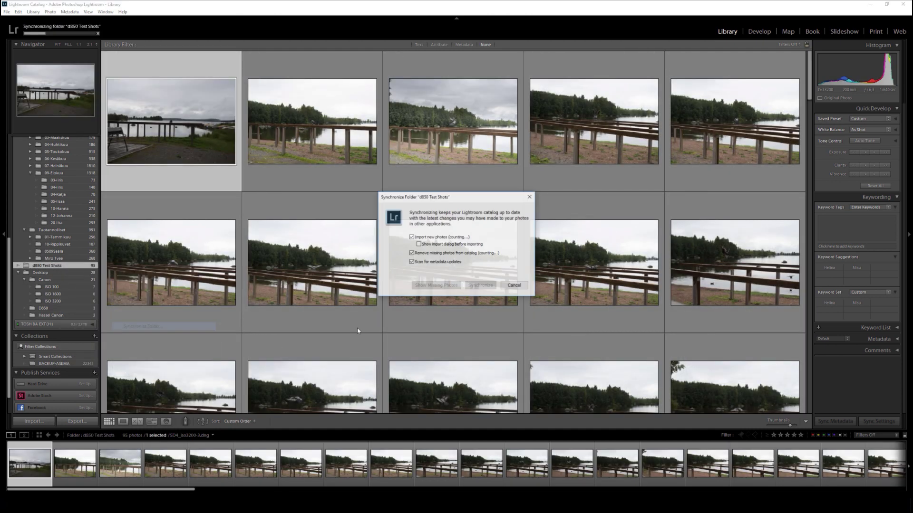
{"action": "left_click", "coordinate": [480, 286]}
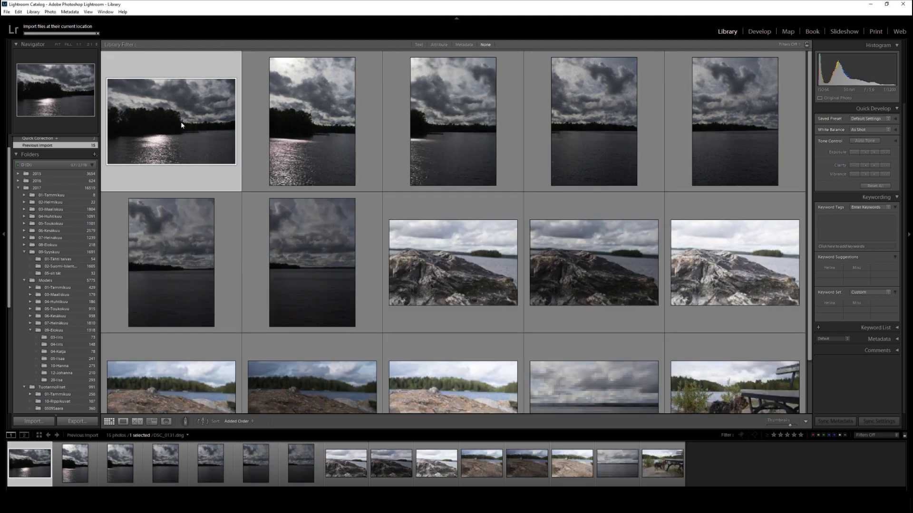
{"action": "left_click", "coordinate": [759, 33]}
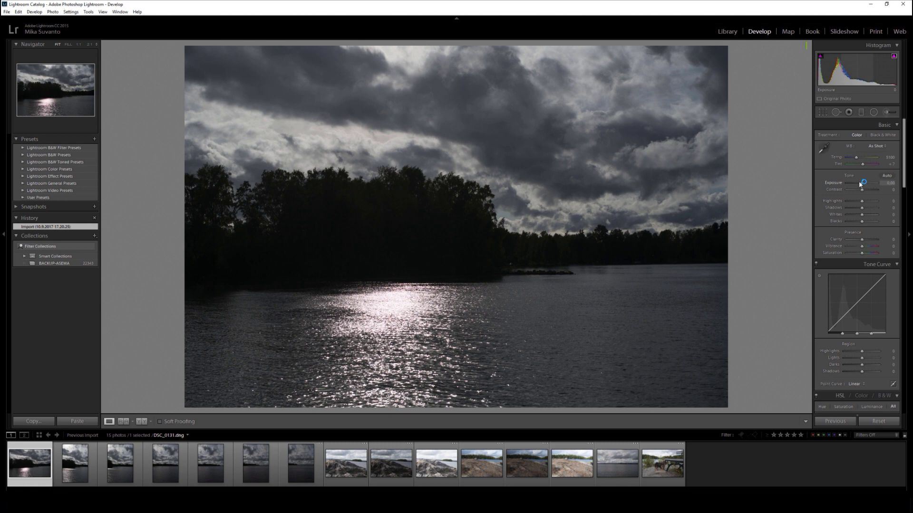
Lift Shadows to +100, check the water, cabin and birch trees at 1:1, and raise Whites to +24.
{"action": "left_click_drag", "start_coordinate": [865, 208], "coordinate": [845, 201]}
{"action": "left_click", "coordinate": [427, 253]}
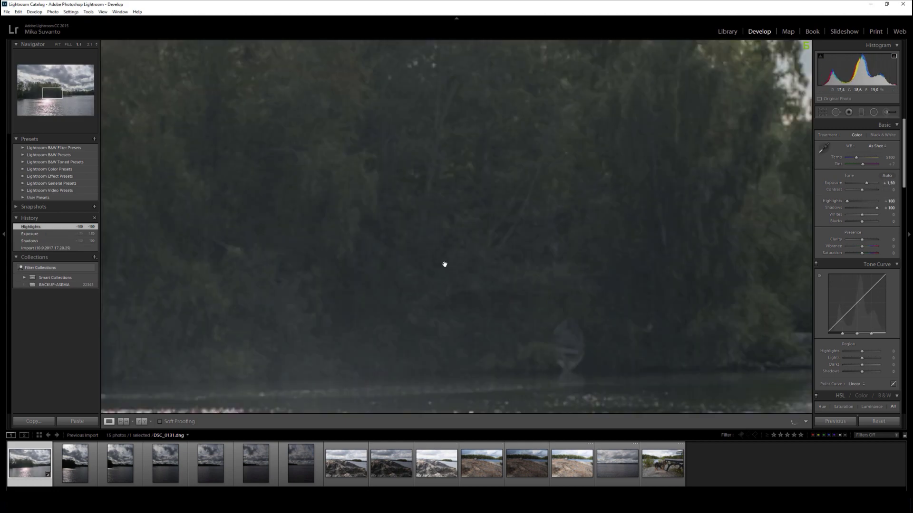
{"action": "left_click_drag", "start_coordinate": [391, 306], "coordinate": [589, 204]}
{"action": "left_click_drag", "start_coordinate": [491, 172], "coordinate": [474, 202]}
{"action": "left_click_drag", "start_coordinate": [646, 204], "coordinate": [308, 222]}
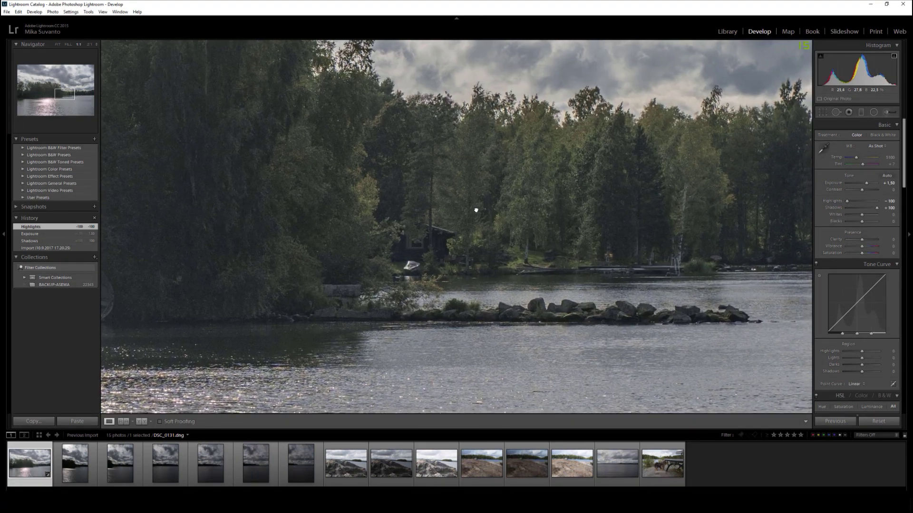
{"action": "left_click_drag", "start_coordinate": [474, 208], "coordinate": [589, 254]}
{"action": "left_click_drag", "start_coordinate": [419, 196], "coordinate": [472, 247]}
{"action": "left_click_drag", "start_coordinate": [157, 52], "coordinate": [589, 175]}
{"action": "left_click_drag", "start_coordinate": [418, 196], "coordinate": [446, 236]}
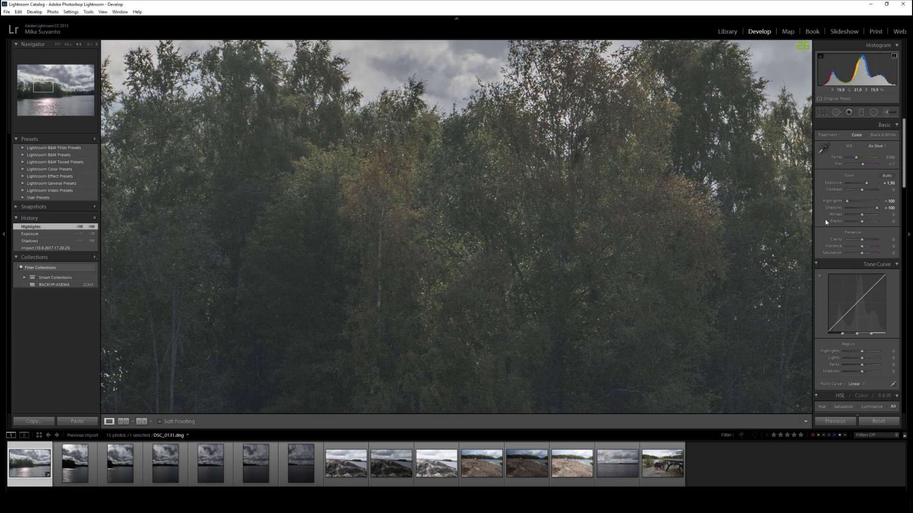
{"action": "left_click_drag", "start_coordinate": [861, 214], "coordinate": [857, 221]}
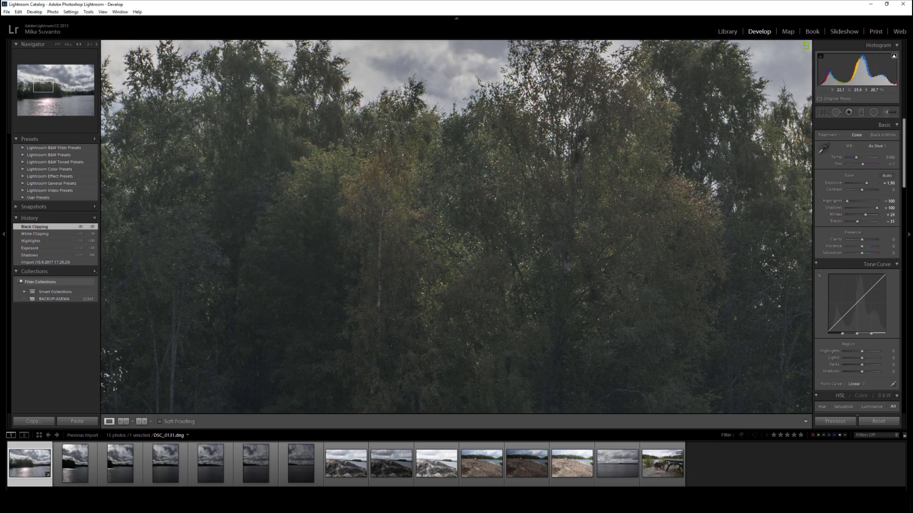
{"action": "left_click", "coordinate": [596, 261]}
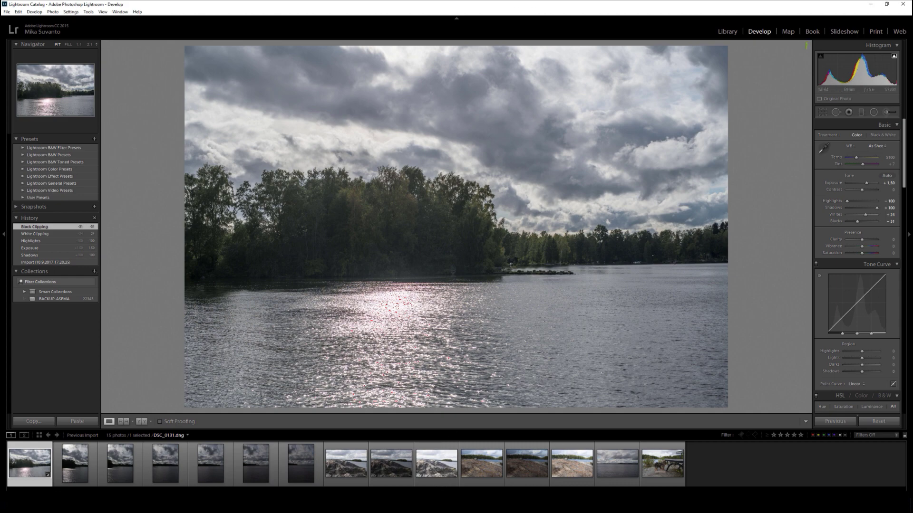
Hide the filmstrip with F6 so the edited lake photo displays larger.
{"action": "key", "text": "F6"}
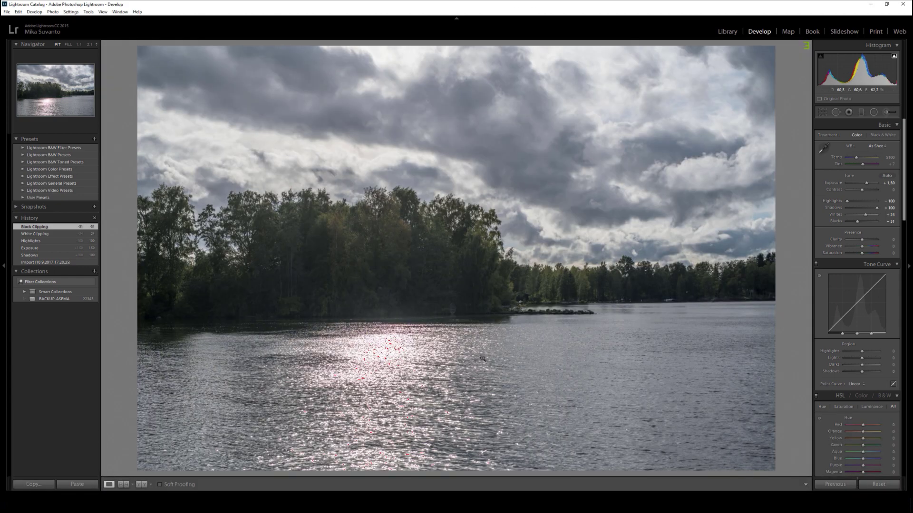